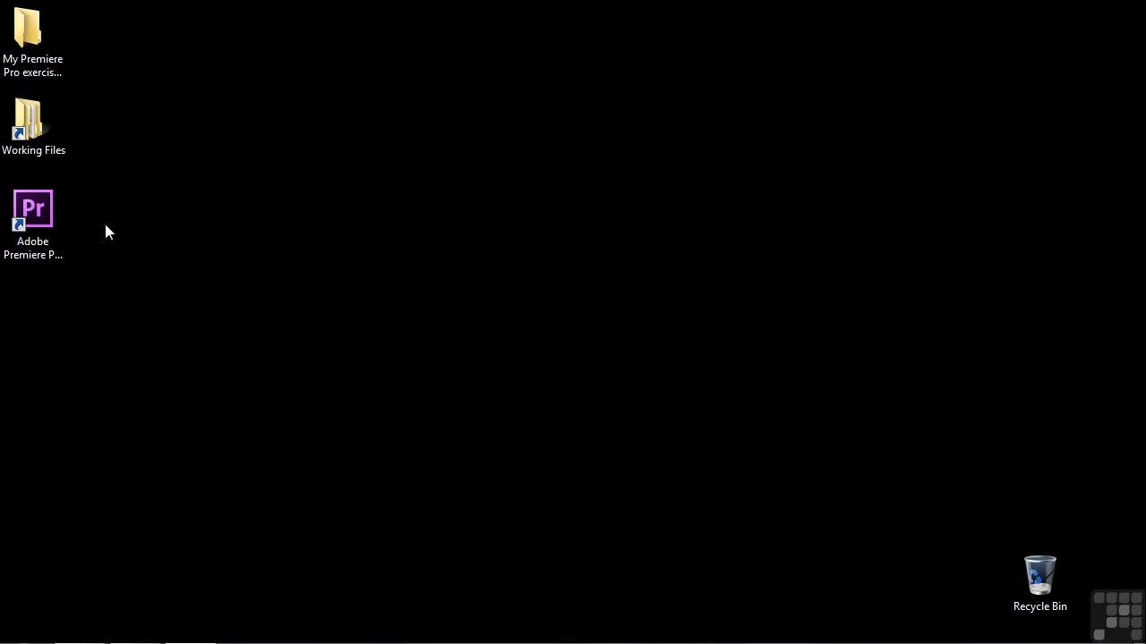
- Open the project 2002-mixer audio effects.prproj from the projects folder inside Working Files
{"action": "double_click", "coordinate": [43, 138]}
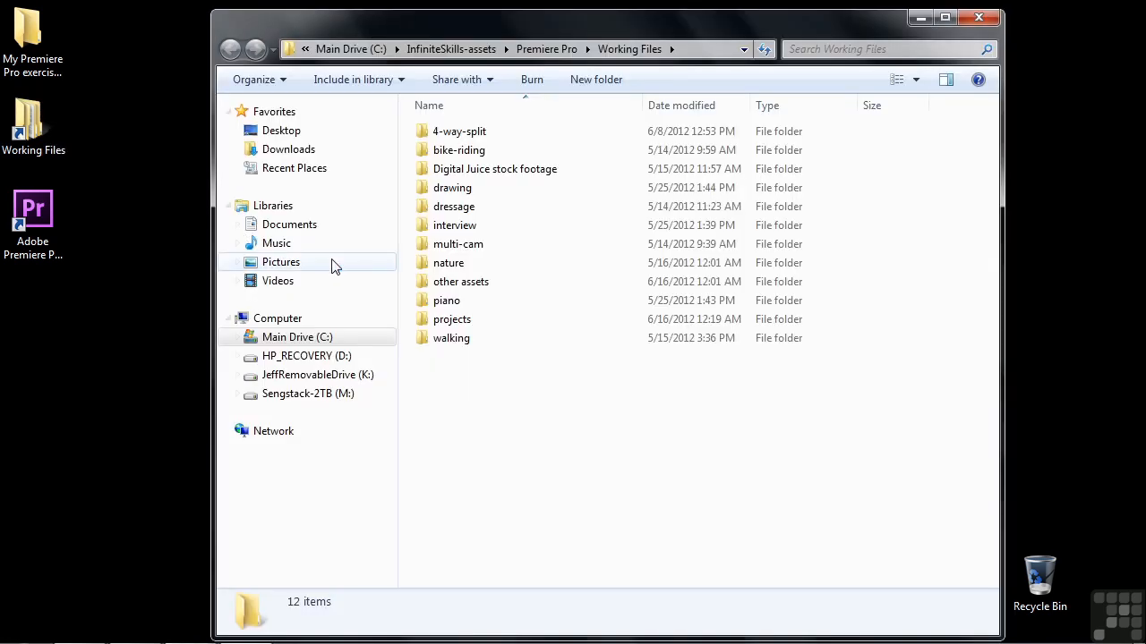
{"action": "double_click", "coordinate": [443, 320]}
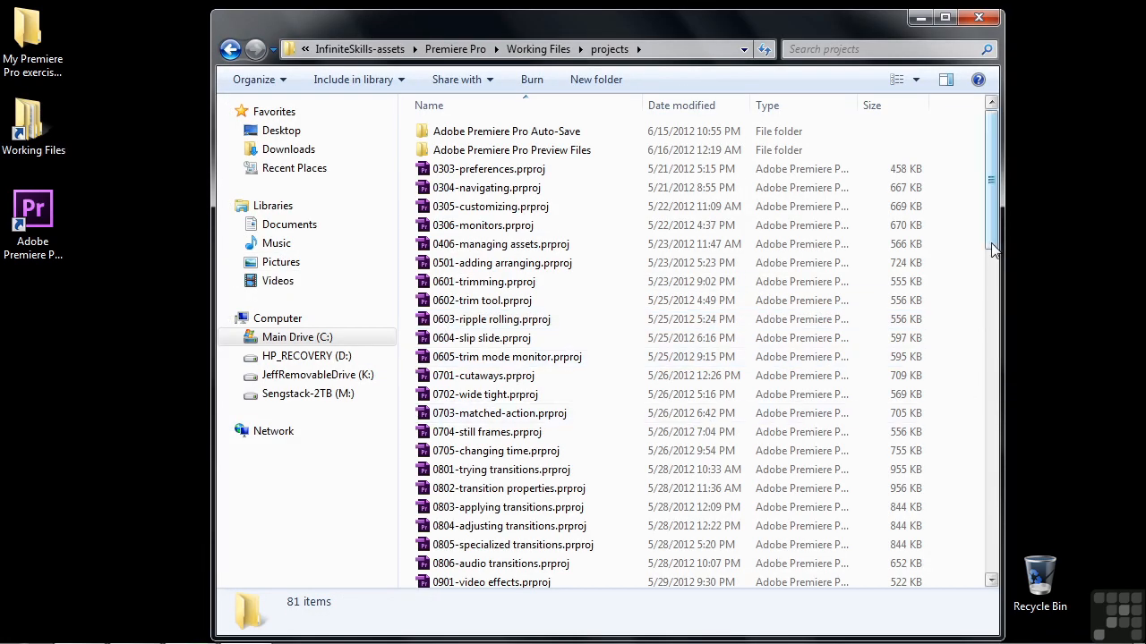
{"action": "scroll", "coordinate": [992, 249], "scroll_direction": "down", "scroll_amount": 19}
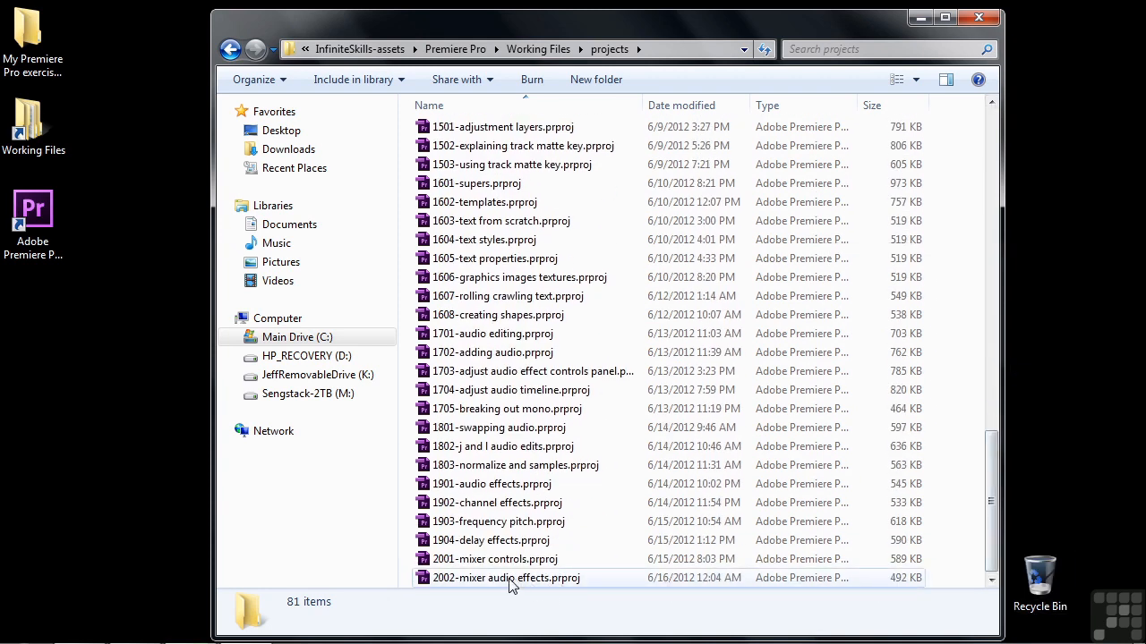
{"action": "double_click", "coordinate": [512, 579]}
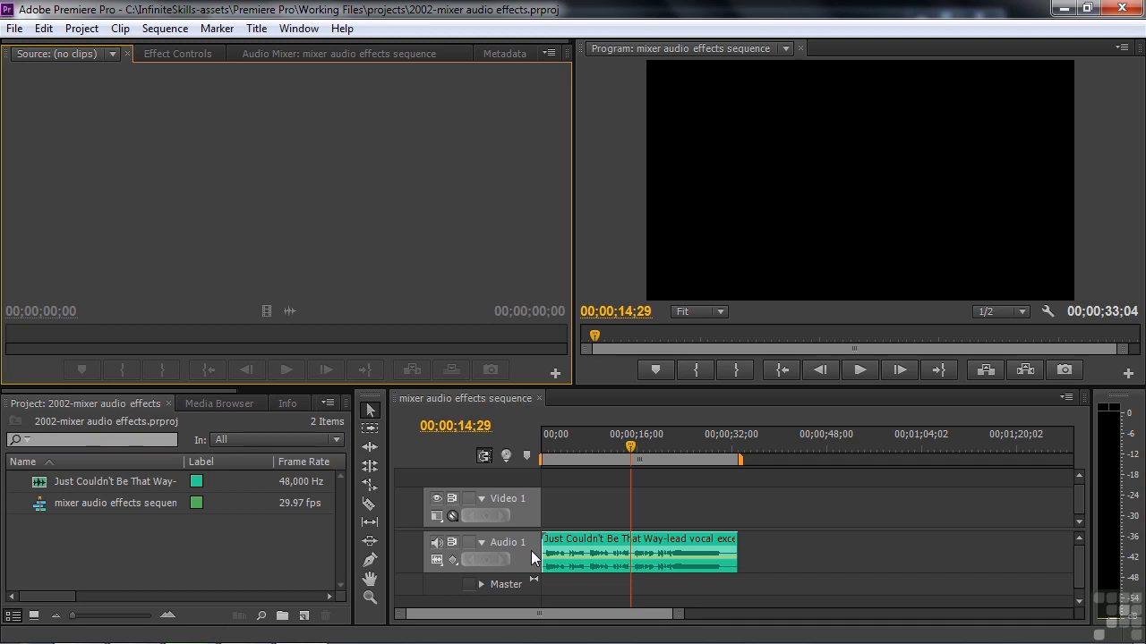
- Undock the Audio Mixer into a floating window, narrowed to its two channel strips and stretched to full screen height
{"action": "left_click", "coordinate": [305, 56]}
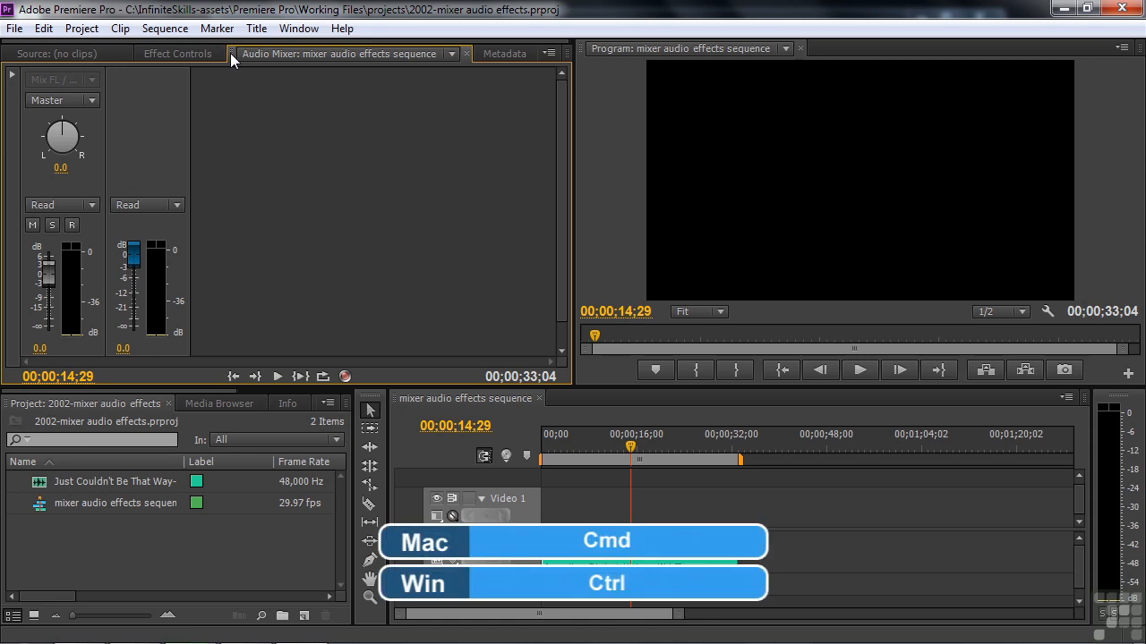
{"action": "left_click_drag", "start_coordinate": [230, 53], "coordinate": [205, 152]}
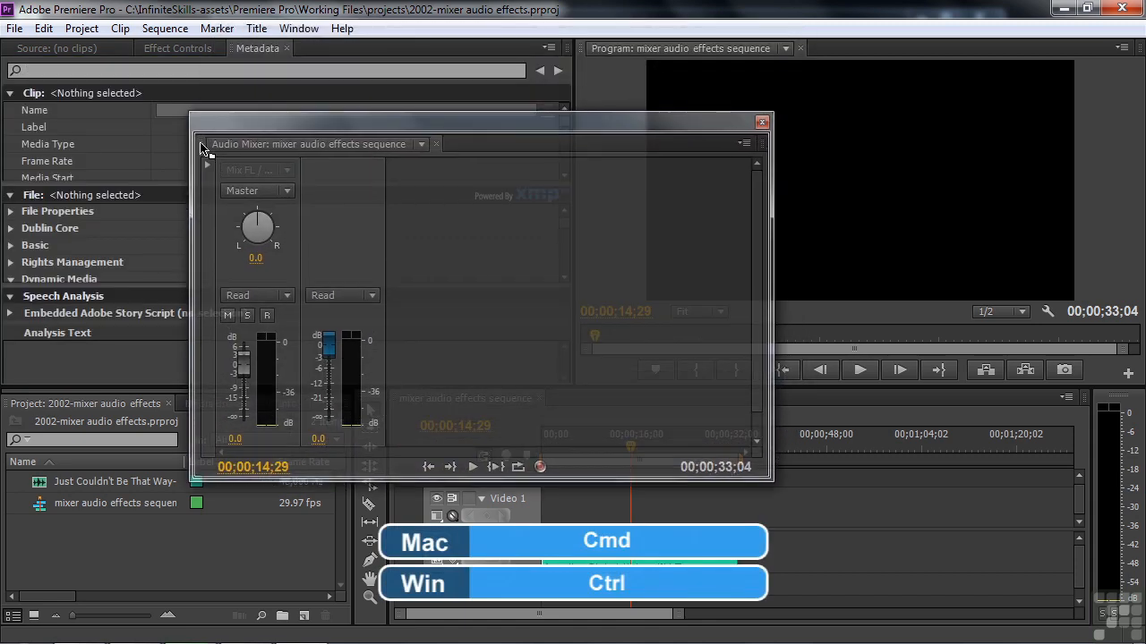
{"action": "left_click_drag", "start_coordinate": [775, 304], "coordinate": [407, 279]}
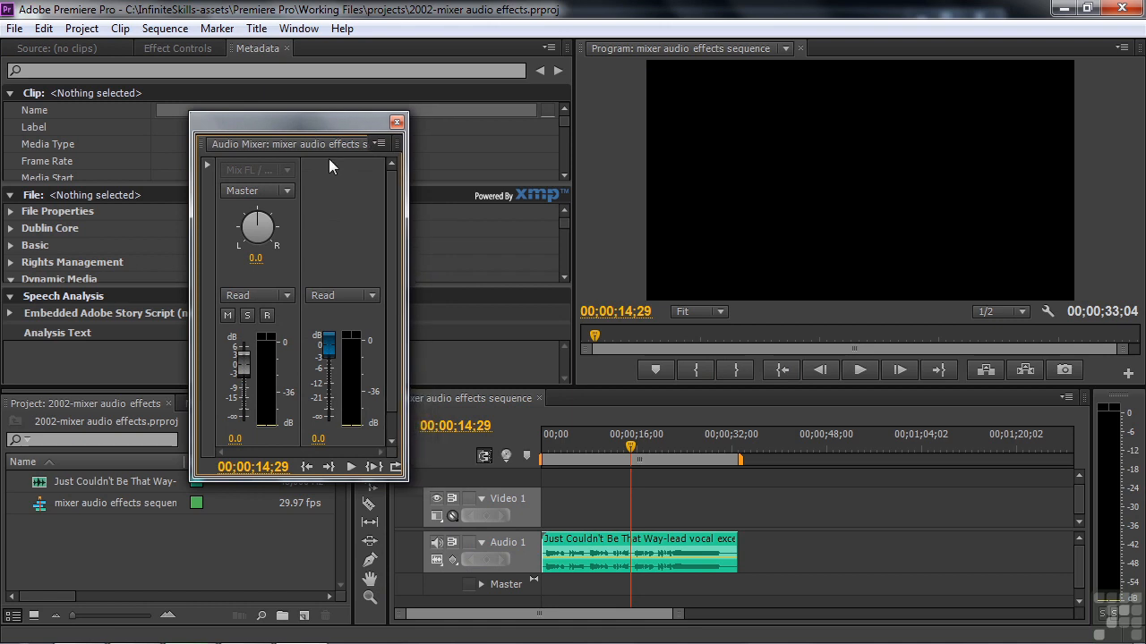
{"action": "left_click_drag", "start_coordinate": [323, 116], "coordinate": [322, 9]}
{"action": "left_click_drag", "start_coordinate": [296, 480], "coordinate": [282, 637]}
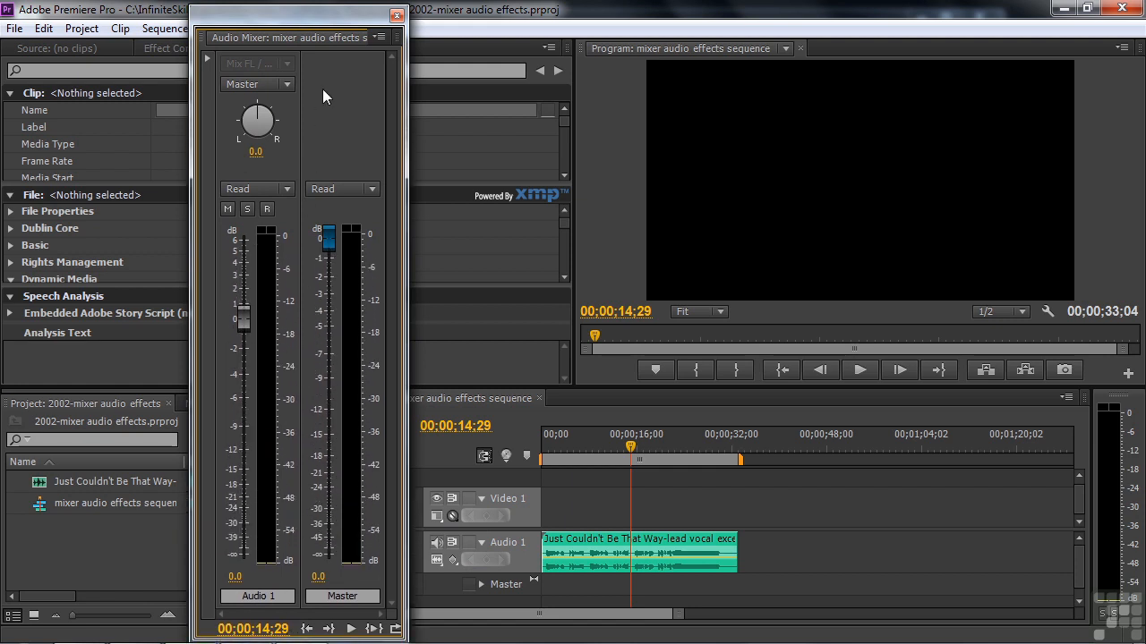
{"action": "left_click_drag", "start_coordinate": [335, 16], "coordinate": [239, 10]}
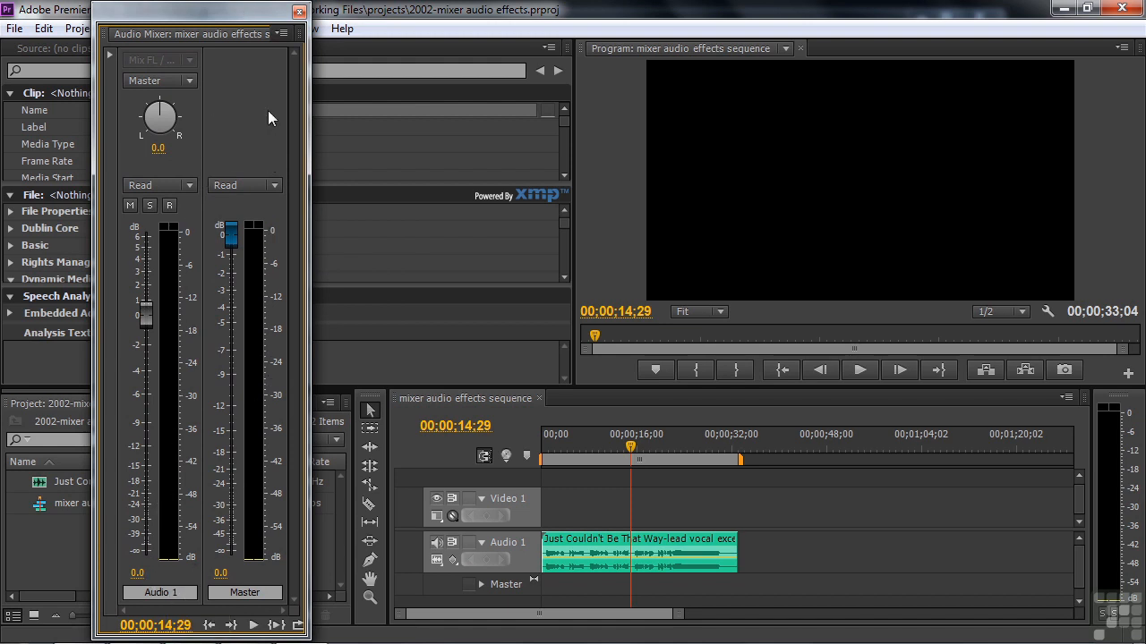
- Reveal the Audio Mixer's effects and sends area and add a Treble effect to the Audio 1 track
{"action": "left_click", "coordinate": [110, 59]}
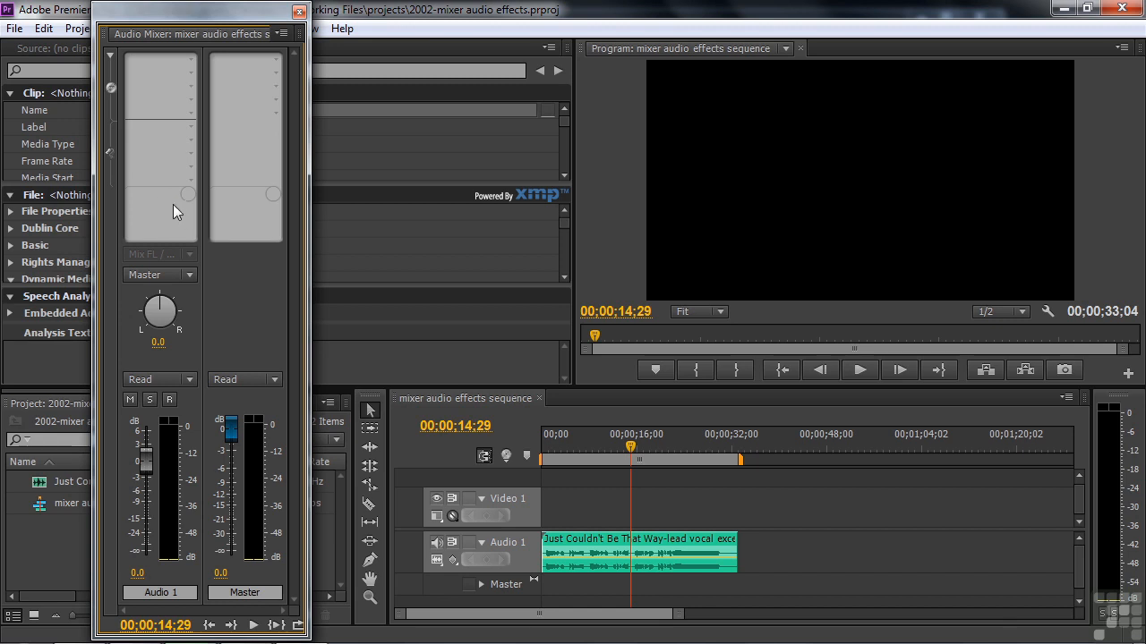
{"action": "left_click", "coordinate": [193, 59]}
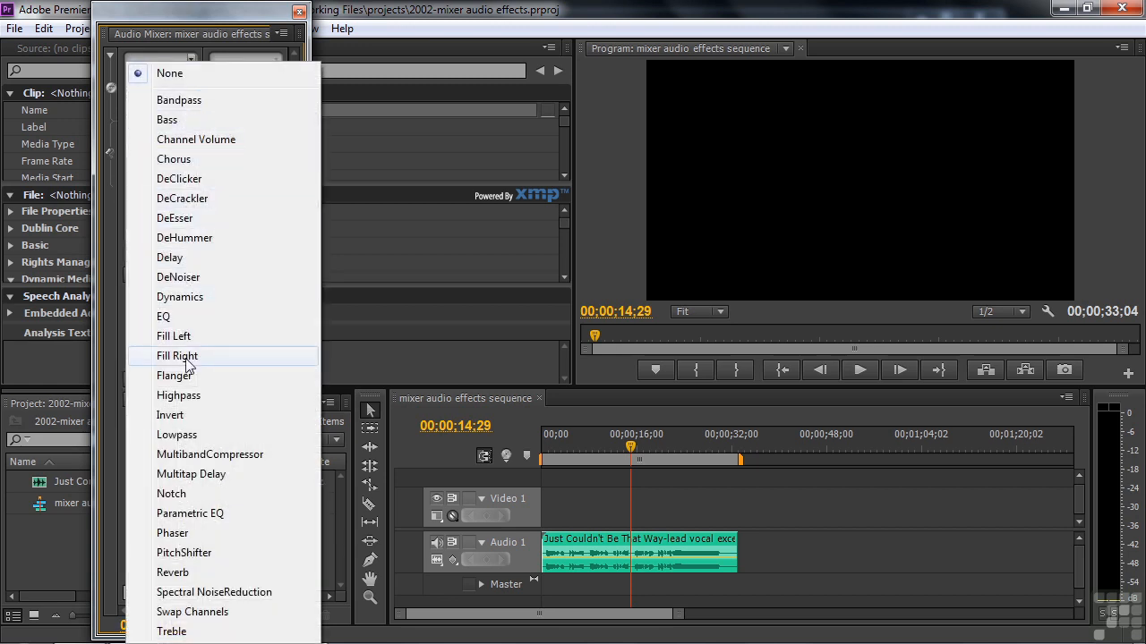
{"action": "left_click", "coordinate": [176, 633]}
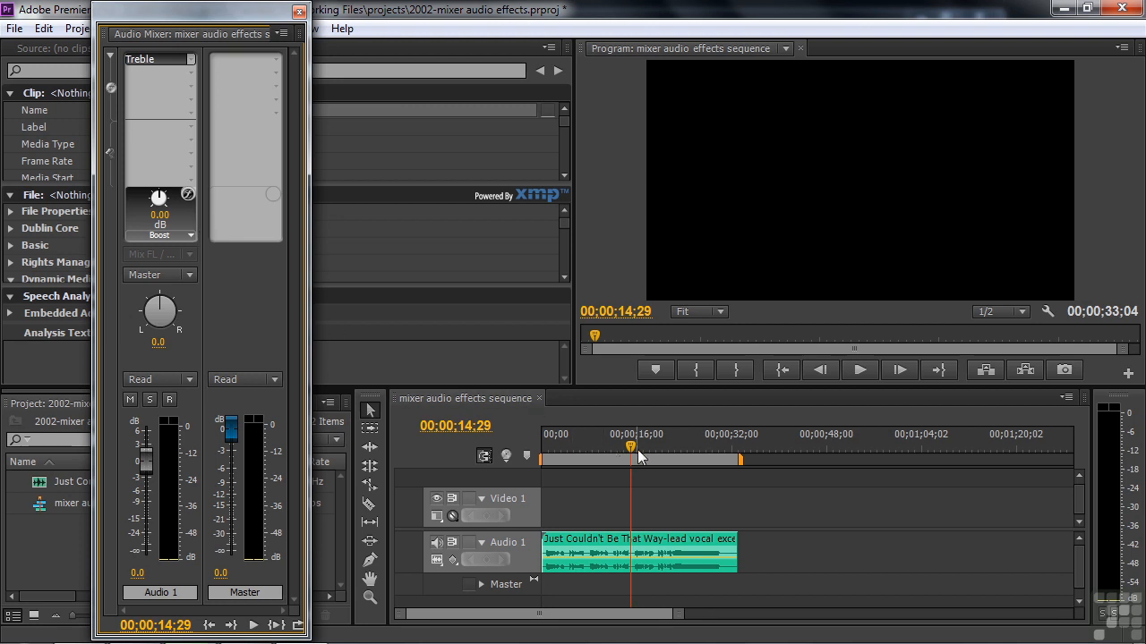
- Play the sequence from 00;00;01;24 and raise the Treble boost on Audio 1 to 14.88 dB while listening
{"action": "left_click_drag", "start_coordinate": [633, 452], "coordinate": [552, 462]}
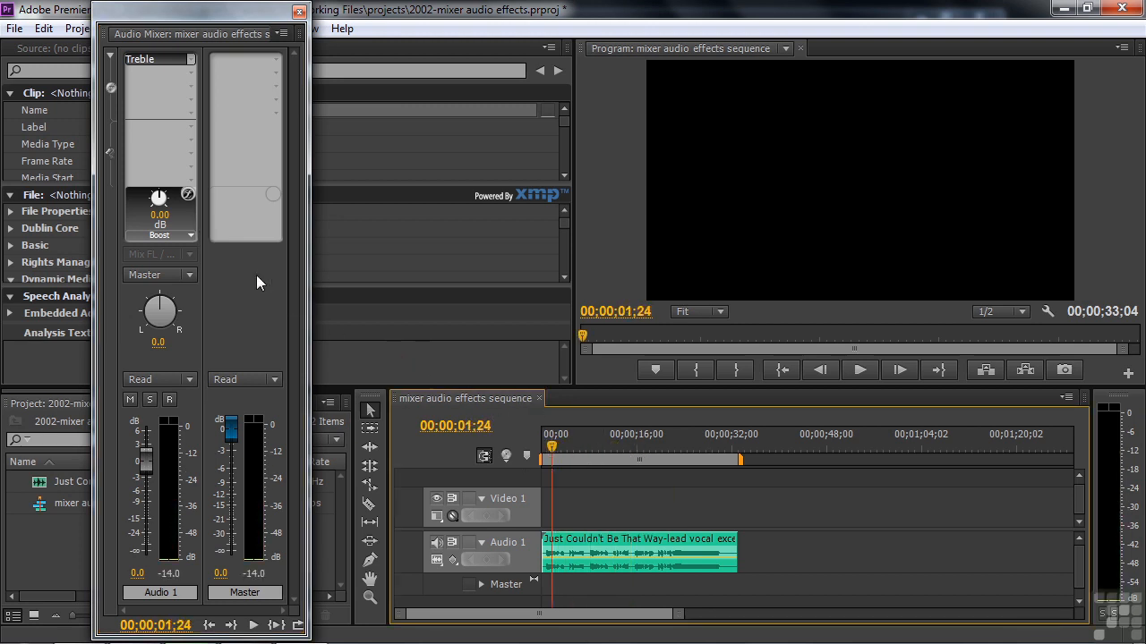
{"action": "key", "text": "space"}
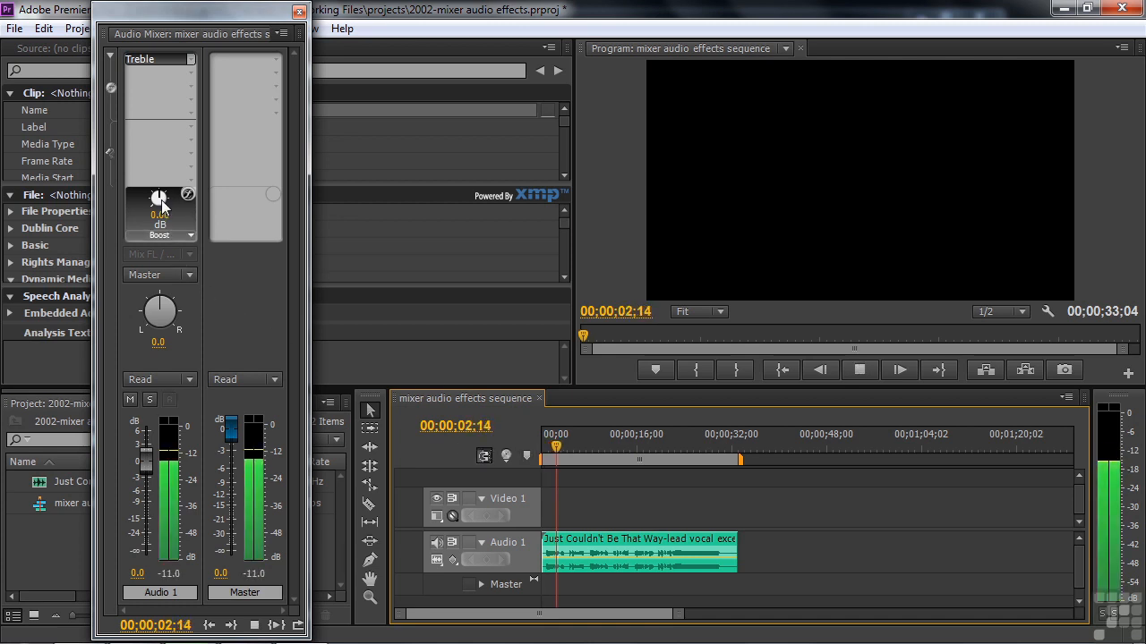
{"action": "left_click_drag", "start_coordinate": [168, 197], "coordinate": [189, 205]}
{"action": "key", "text": "space"}
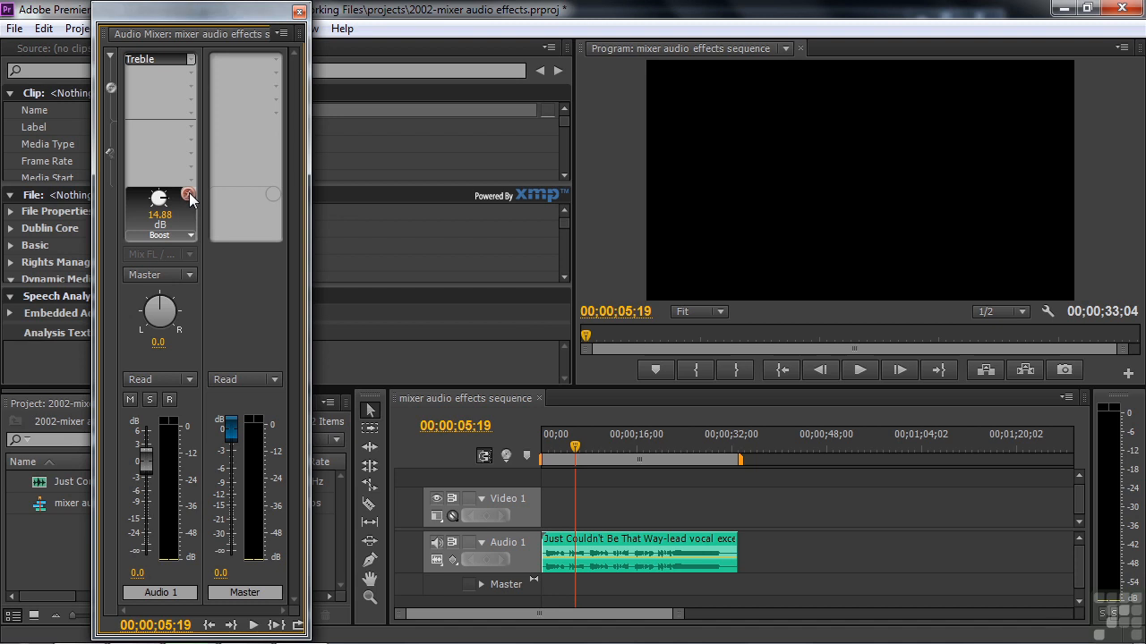
{"action": "key", "text": "space"}
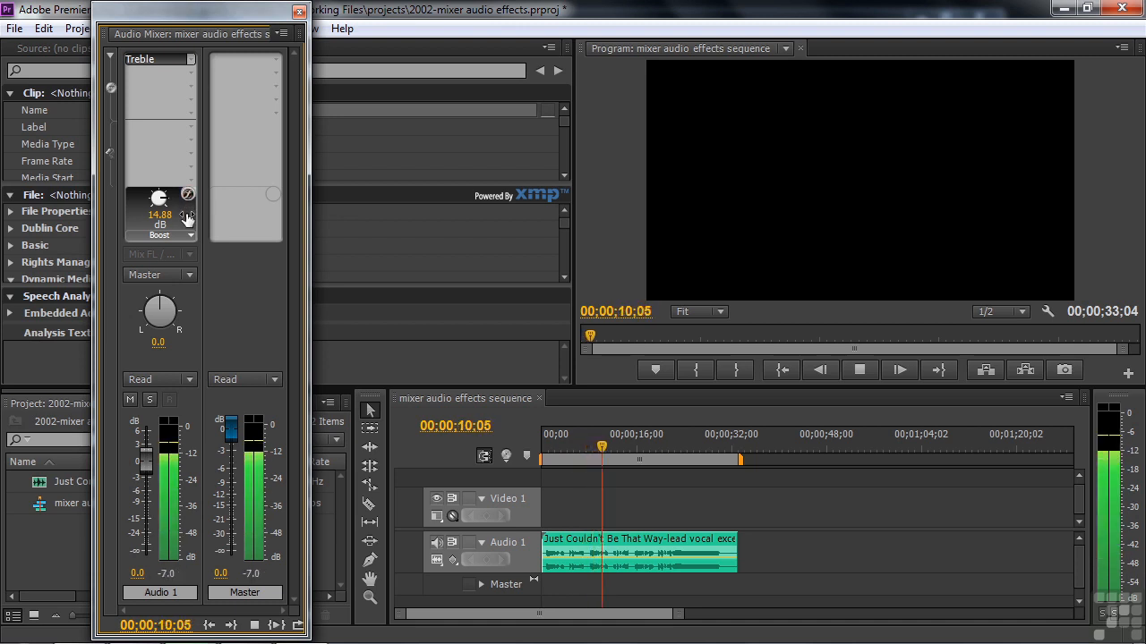
{"action": "key", "text": "space"}
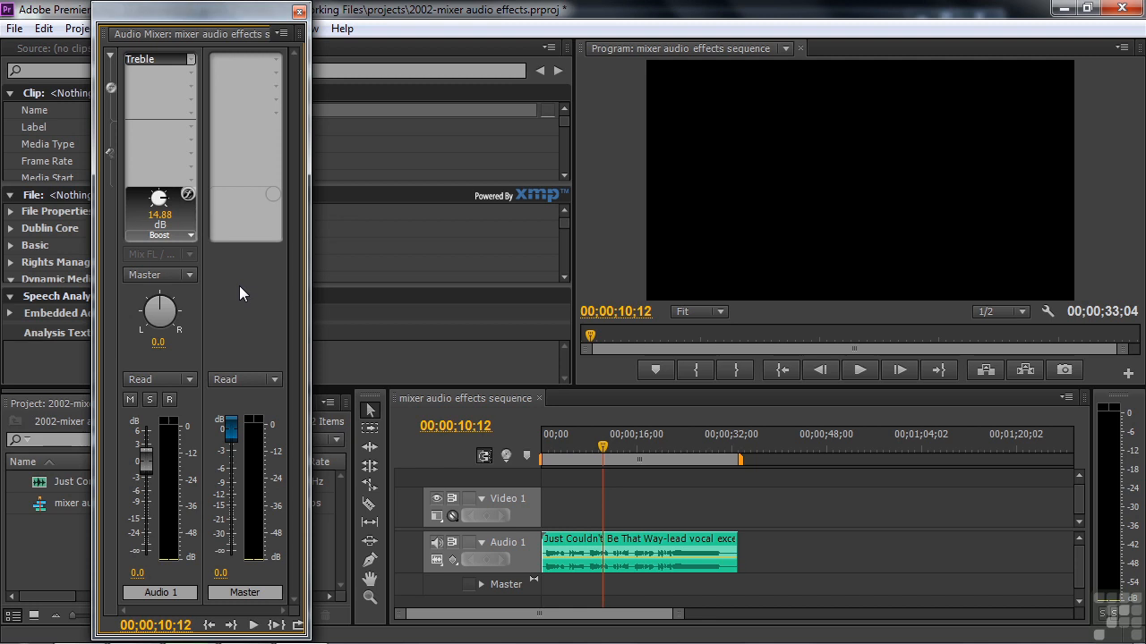
- Remove the Treble effect from the Audio 1 track and put a Reverb effect in its slot
{"action": "left_click", "coordinate": [189, 57]}
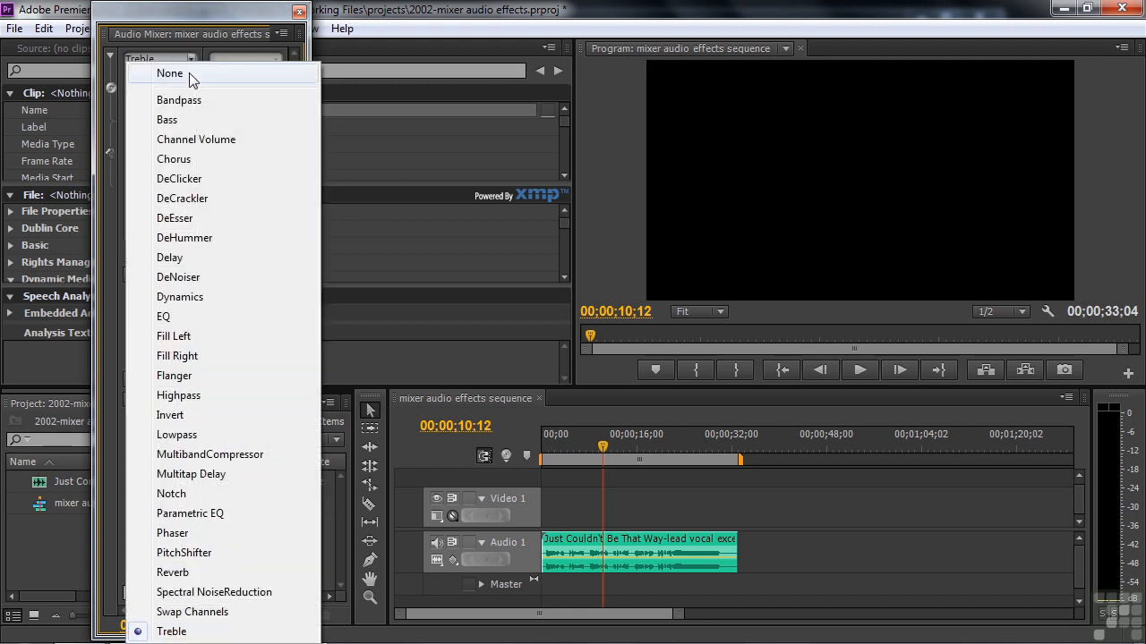
{"action": "left_click", "coordinate": [188, 72]}
{"action": "left_click", "coordinate": [189, 63]}
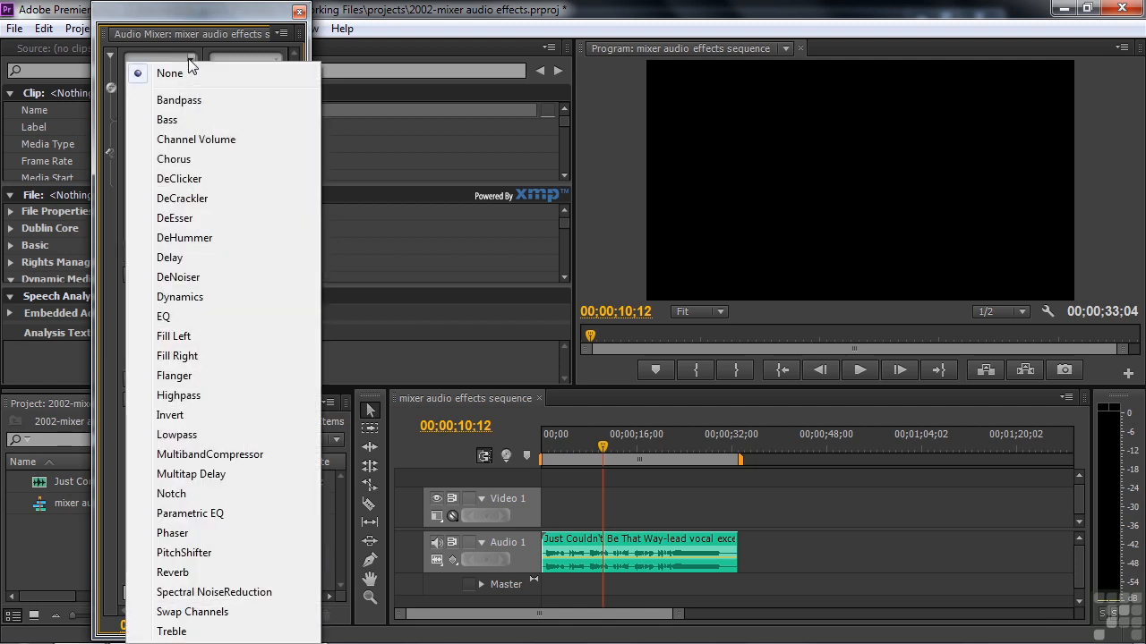
{"action": "left_click", "coordinate": [193, 574]}
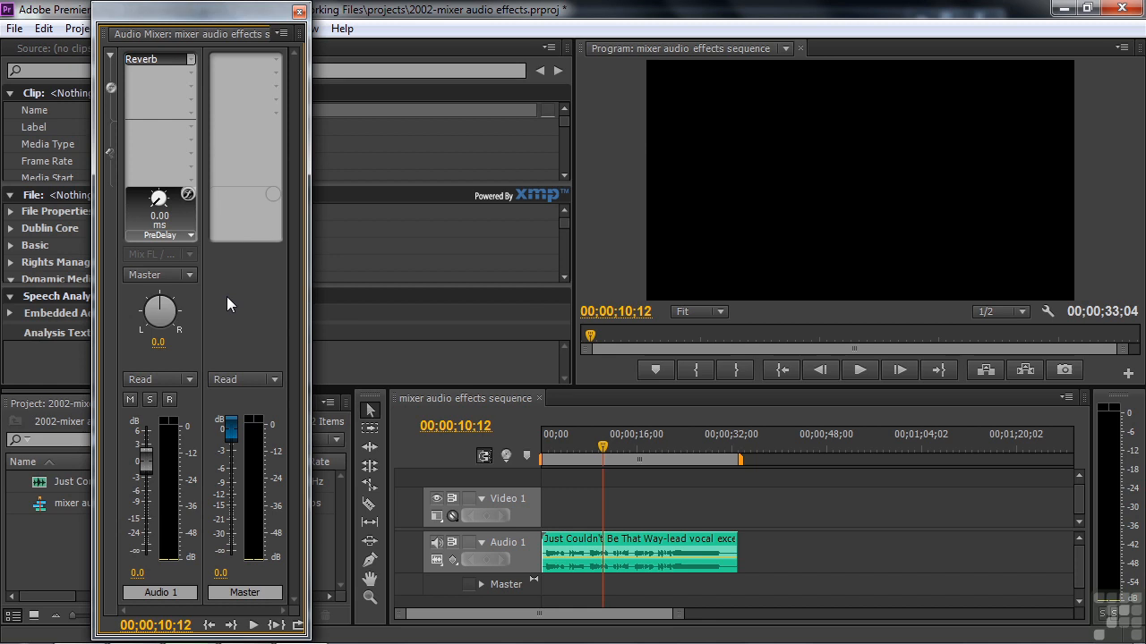
- Switch the Reverb parameter shown for Audio 1 to Absorption, and then to Size
{"action": "left_click", "coordinate": [191, 236]}
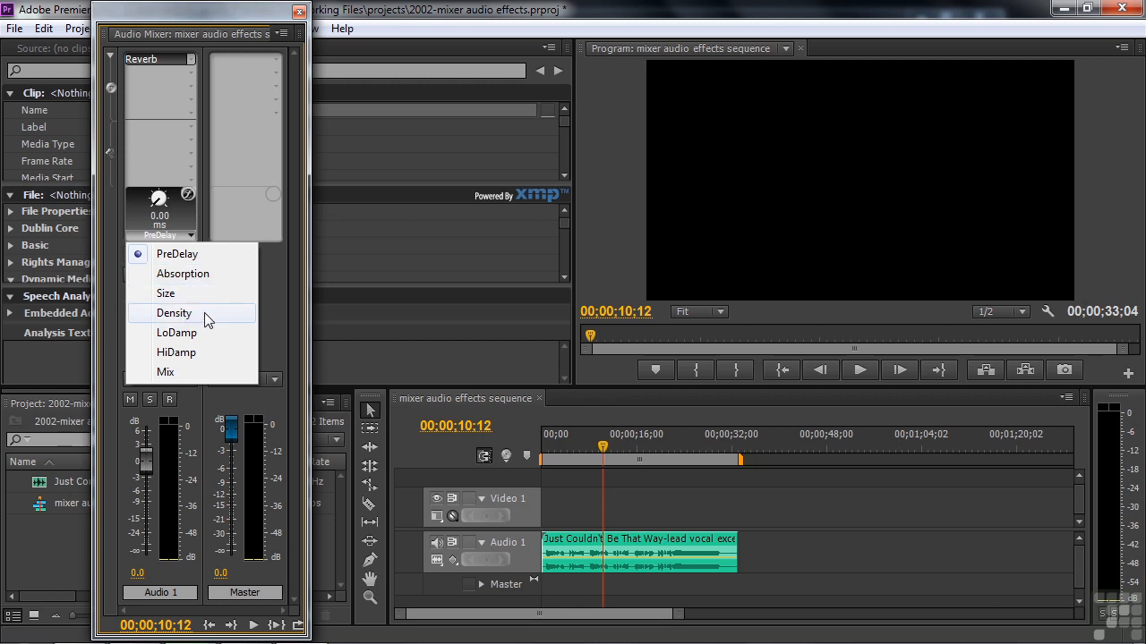
{"action": "left_click", "coordinate": [191, 274]}
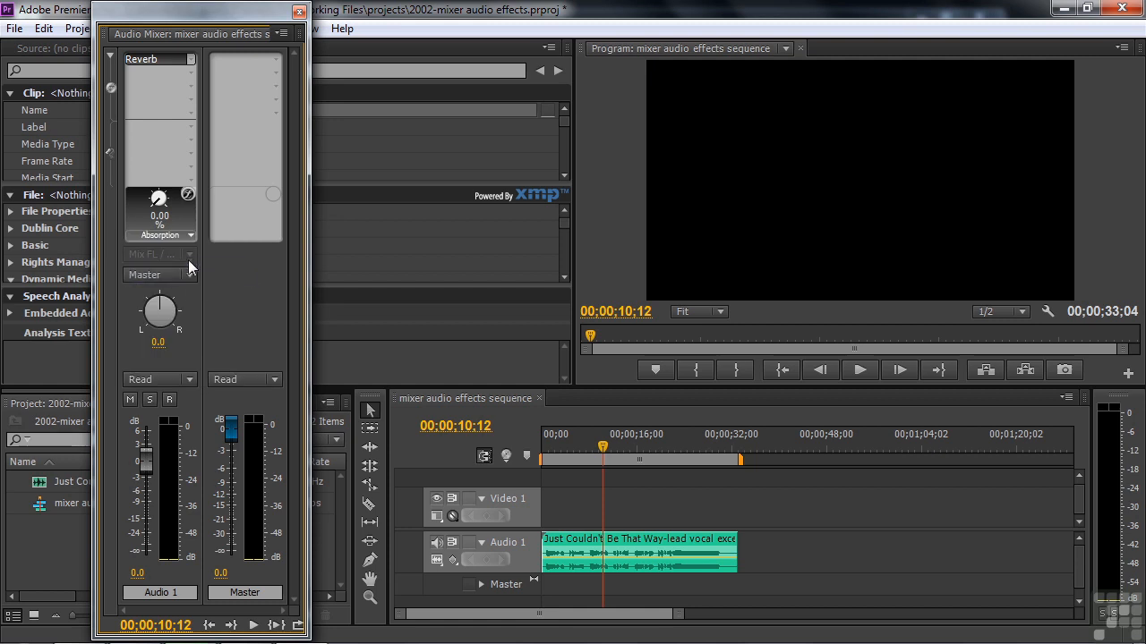
{"action": "left_click", "coordinate": [189, 235]}
{"action": "left_click", "coordinate": [187, 296]}
- Open the editor for Audio 1's Reverb effect and place its window beside the Audio Mixer
{"action": "right_click", "coordinate": [157, 59]}
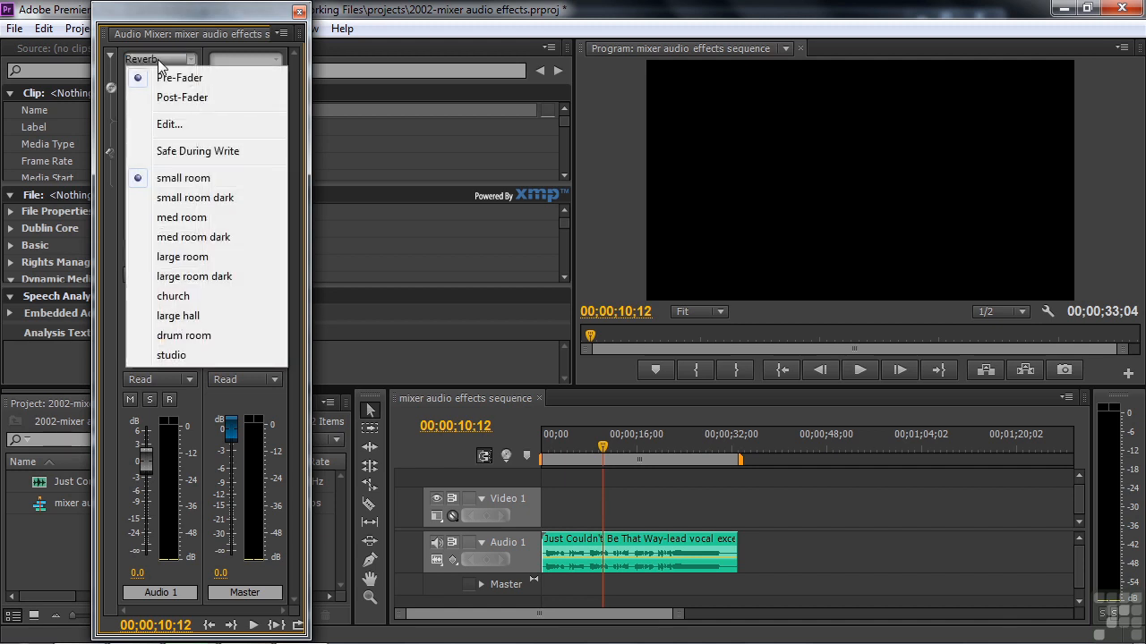
{"action": "left_click", "coordinate": [170, 123]}
{"action": "left_click_drag", "start_coordinate": [205, 85], "coordinate": [547, 34]}
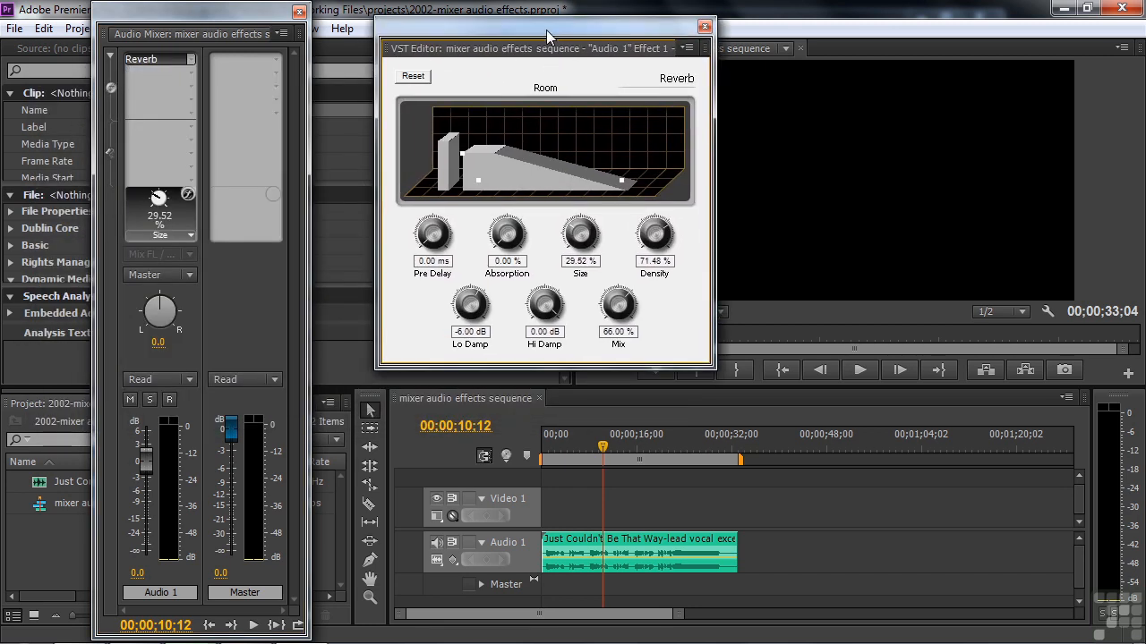
- Apply the large hall preset to the Reverb and audition the sequence from its beginning
{"action": "right_click", "coordinate": [174, 55]}
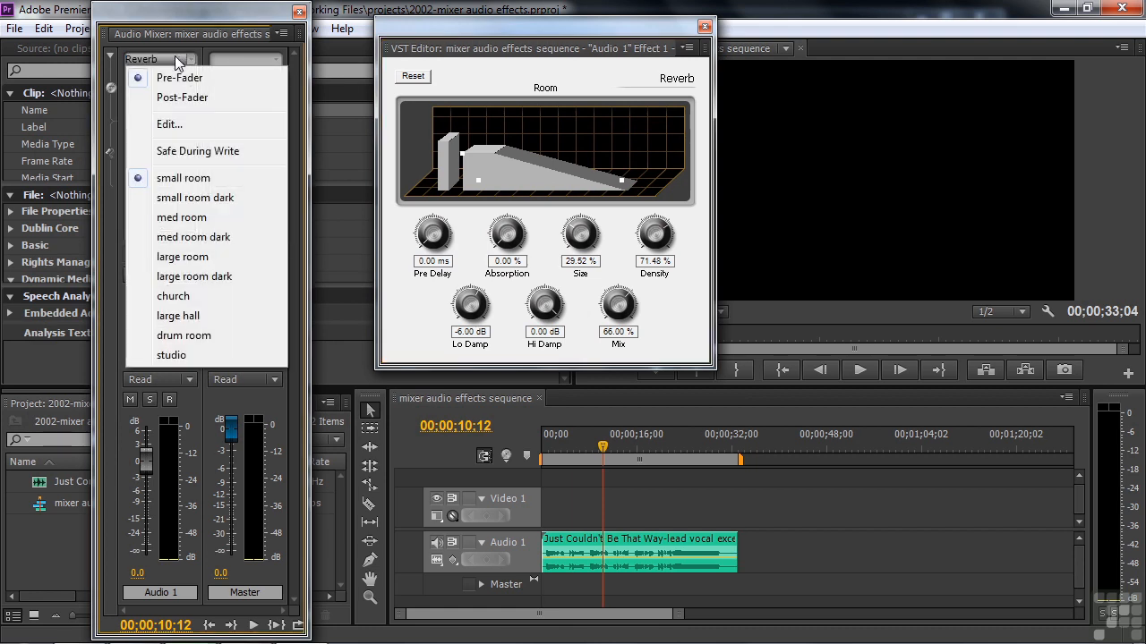
{"action": "left_click", "coordinate": [181, 316]}
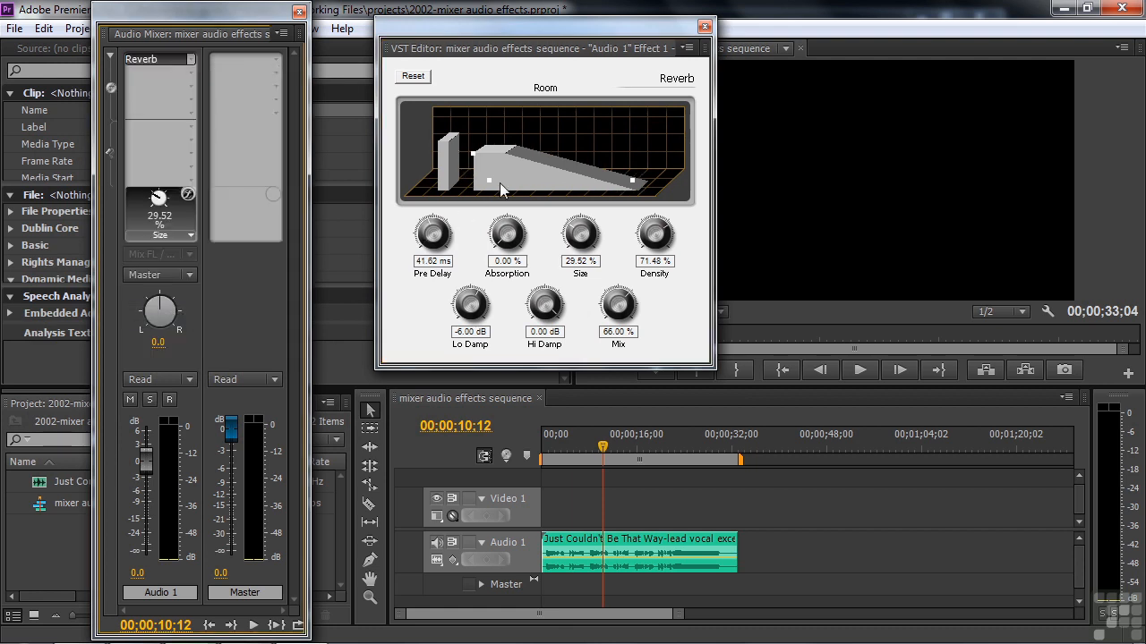
{"action": "left_click_drag", "start_coordinate": [605, 452], "coordinate": [537, 456]}
{"action": "key", "text": "space"}
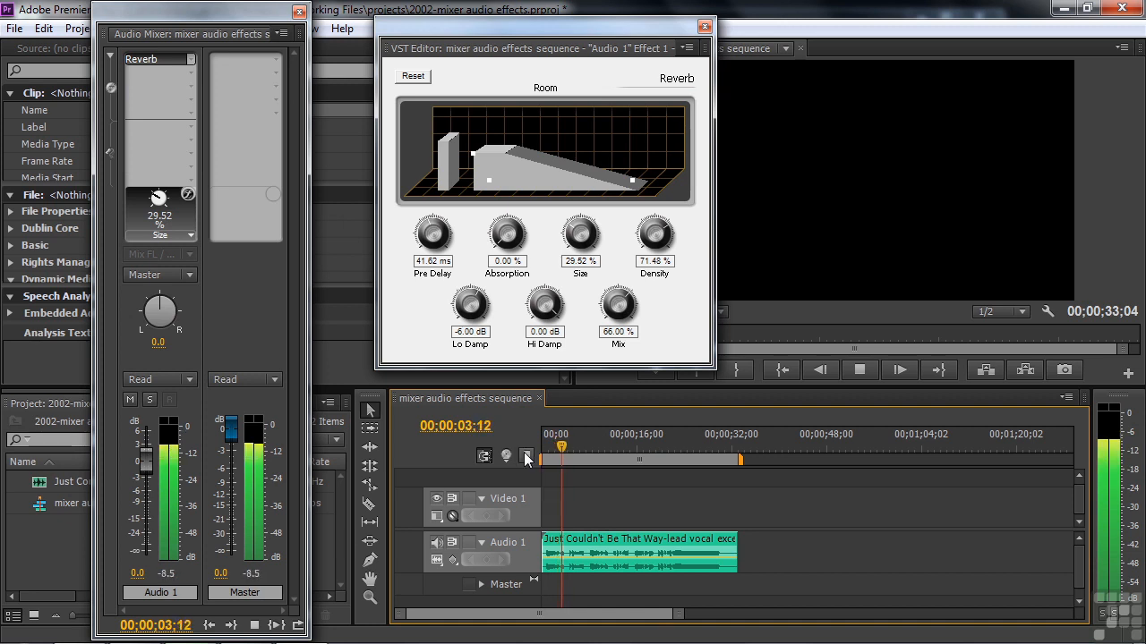
{"action": "key", "text": "space"}
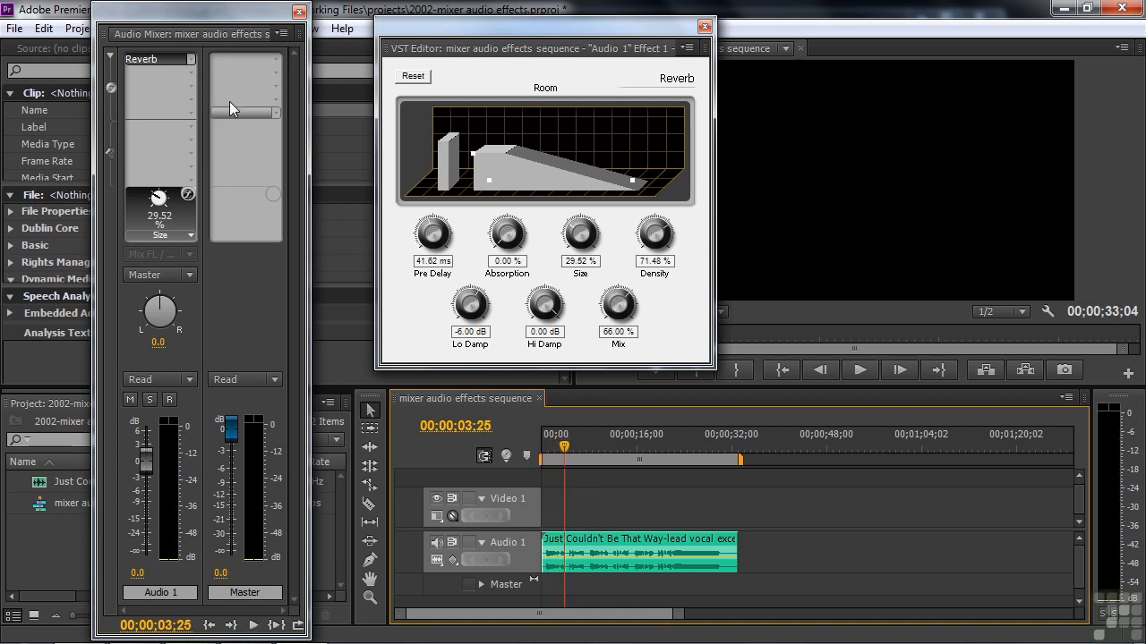
- Apply the small room preset to Audio 1's Reverb and play a few seconds of the sequence
{"action": "right_click", "coordinate": [163, 60]}
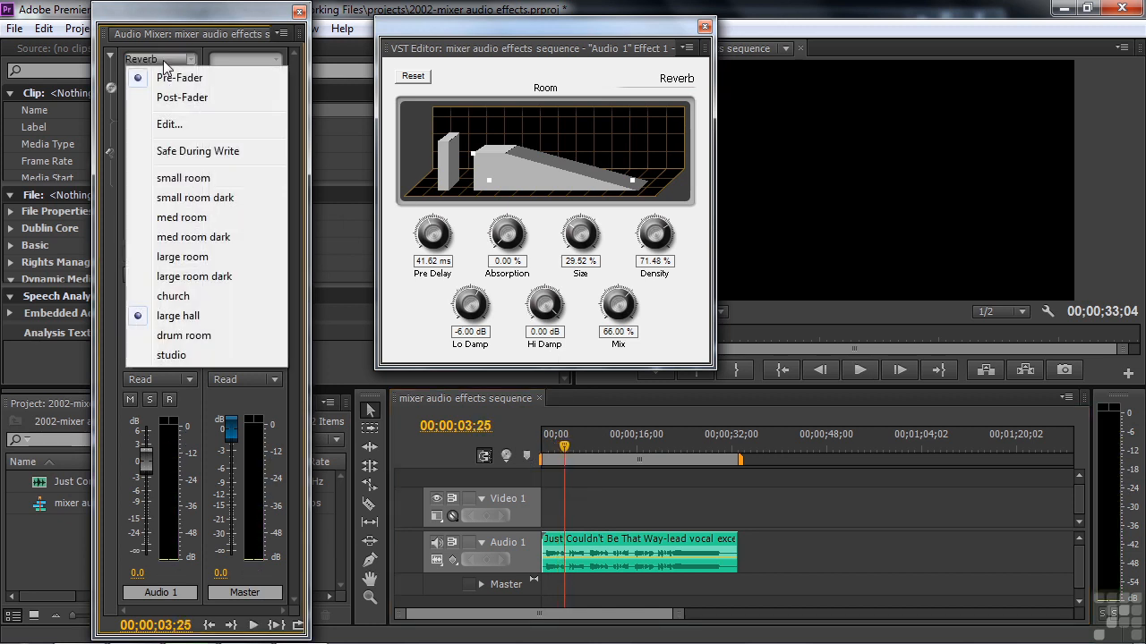
{"action": "left_click", "coordinate": [183, 180]}
{"action": "key", "text": "space"}
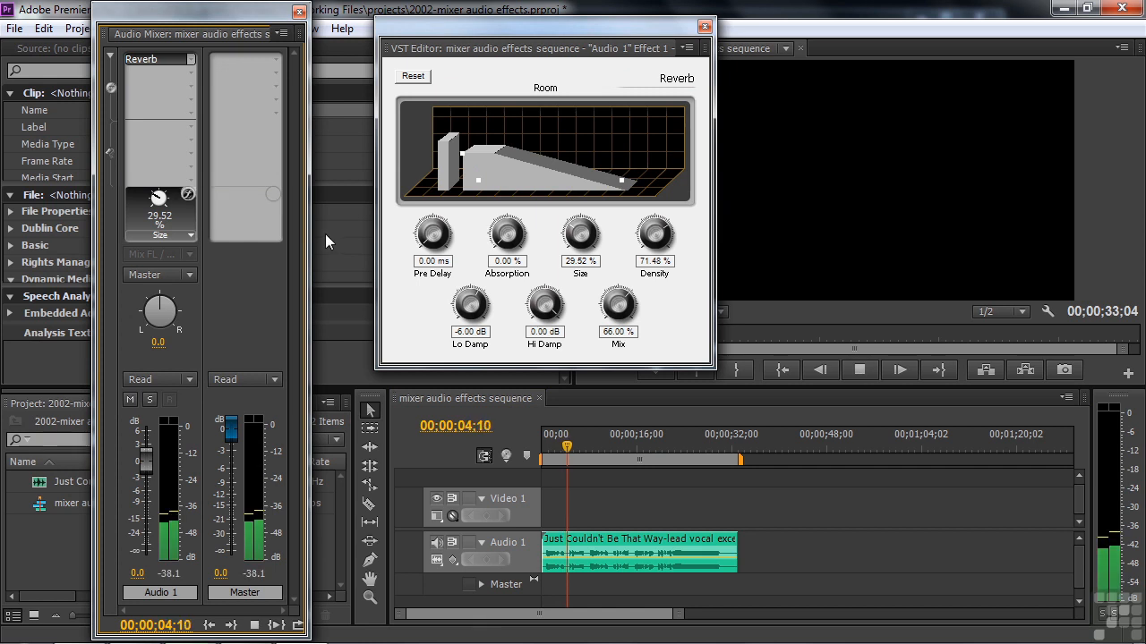
{"action": "key", "text": "space"}
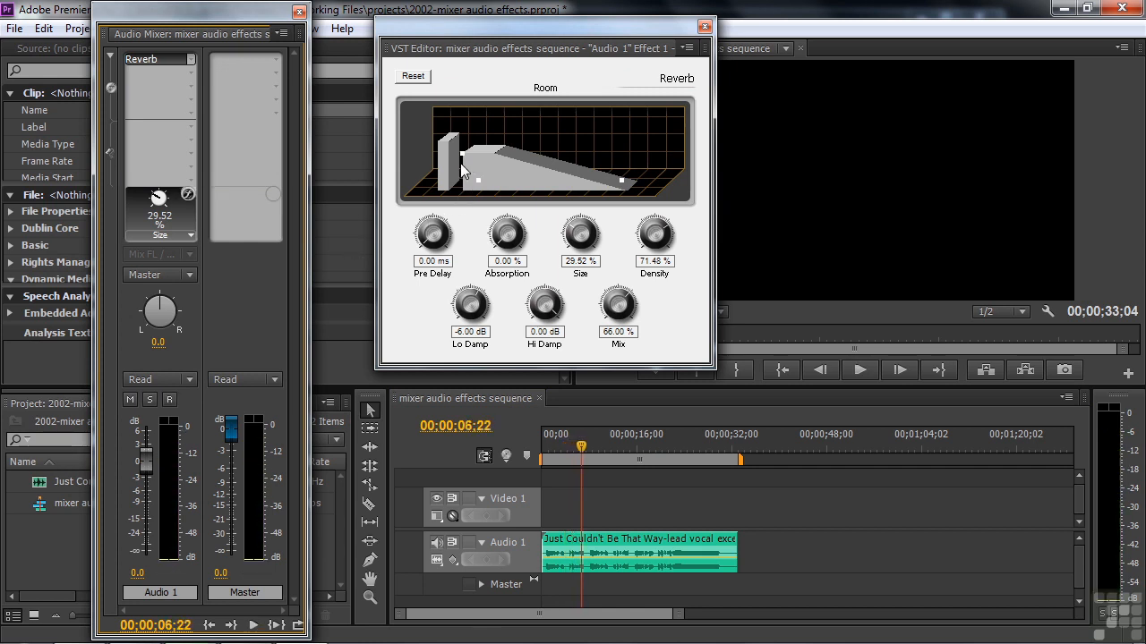
- During playback, set the Reverb's Mix to 100%, Absorption to 28.91% and Pre Delay to 100 ms, and close its editor
{"action": "key", "text": "space"}
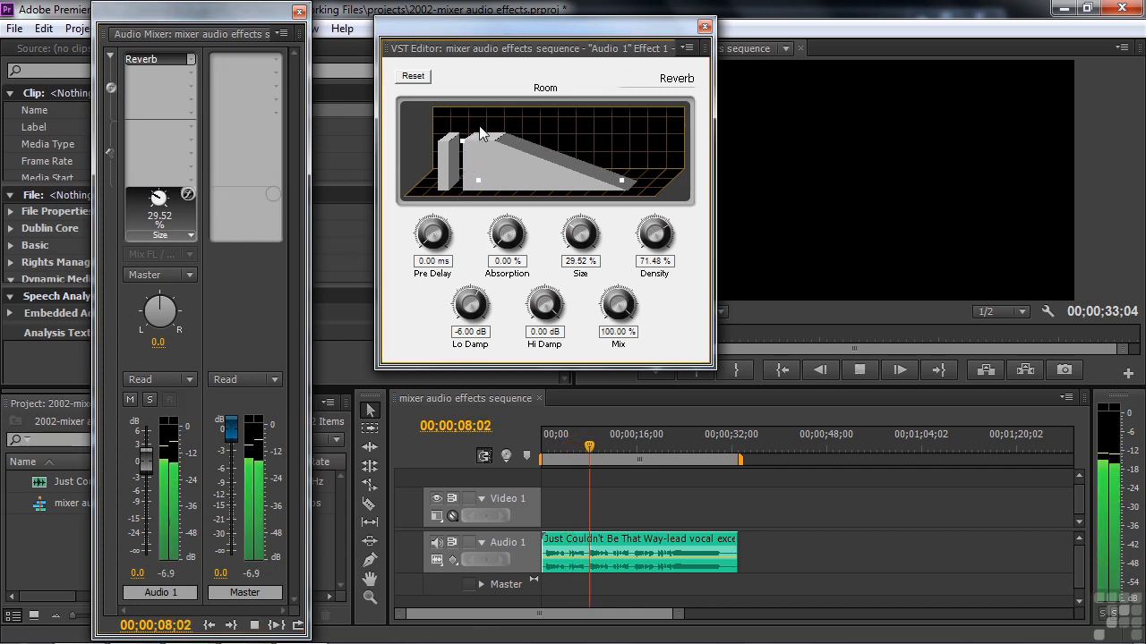
{"action": "left_click_drag", "start_coordinate": [480, 180], "coordinate": [613, 186]}
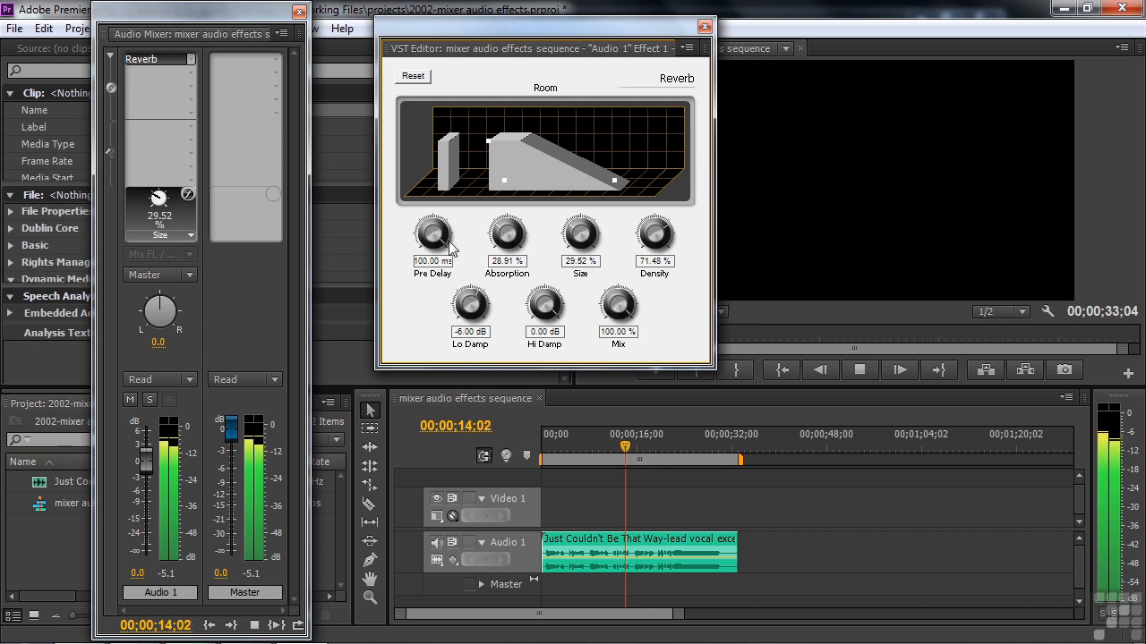
{"action": "key", "text": "space"}
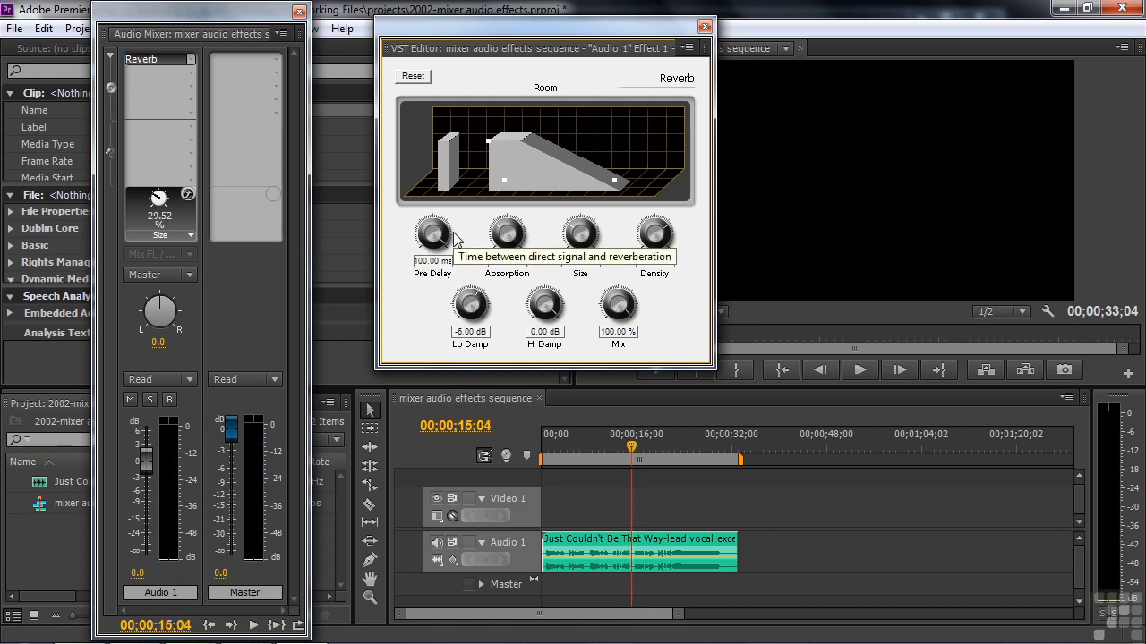
{"action": "left_click", "coordinate": [704, 27]}
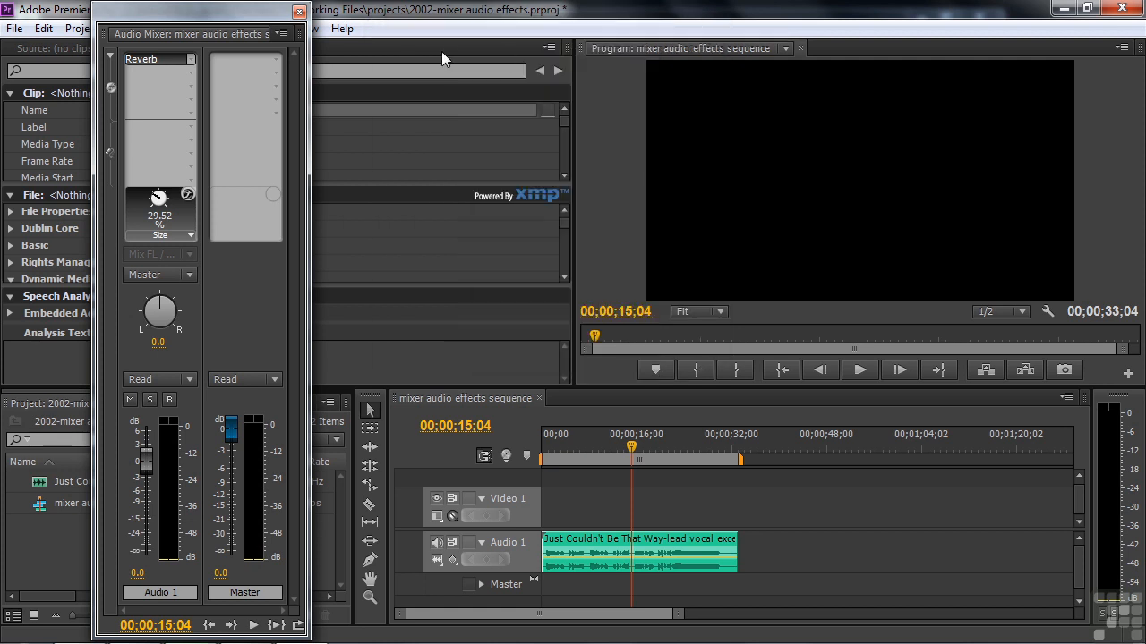
- Remove the Reverb effect from Audio 1 and move the playhead back to about 00;00;01;06
{"action": "left_click", "coordinate": [189, 60]}
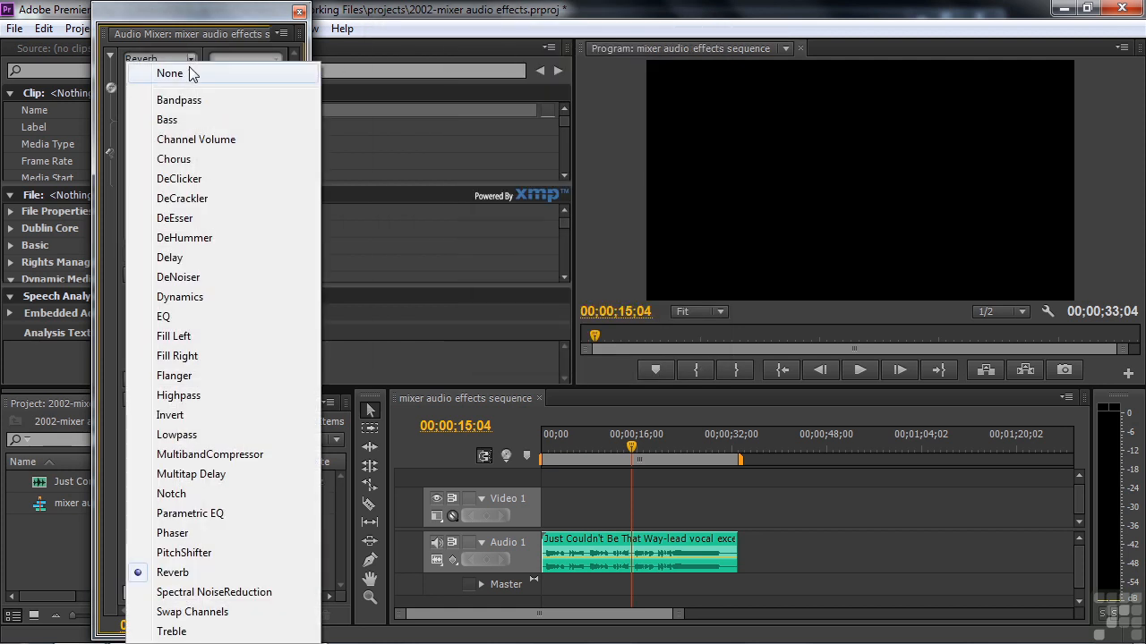
{"action": "left_click", "coordinate": [188, 69]}
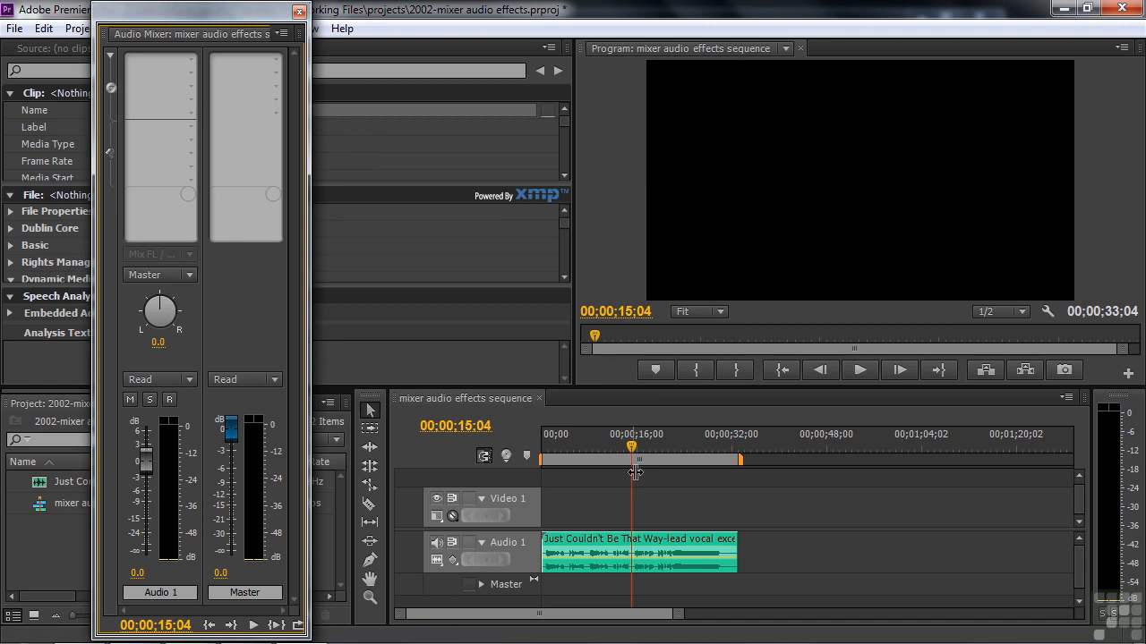
{"action": "left_click_drag", "start_coordinate": [633, 455], "coordinate": [548, 454]}
- Add the PitchShifter effect to Audio 1's first effect slot and open its editor
{"action": "left_click", "coordinate": [191, 59]}
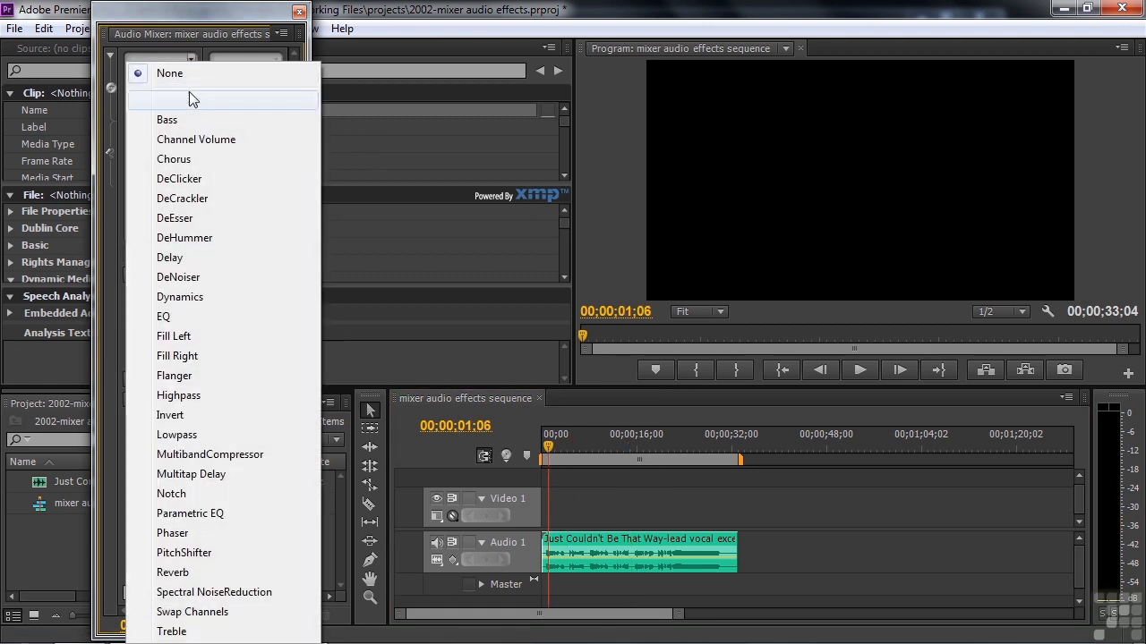
{"action": "left_click", "coordinate": [190, 552]}
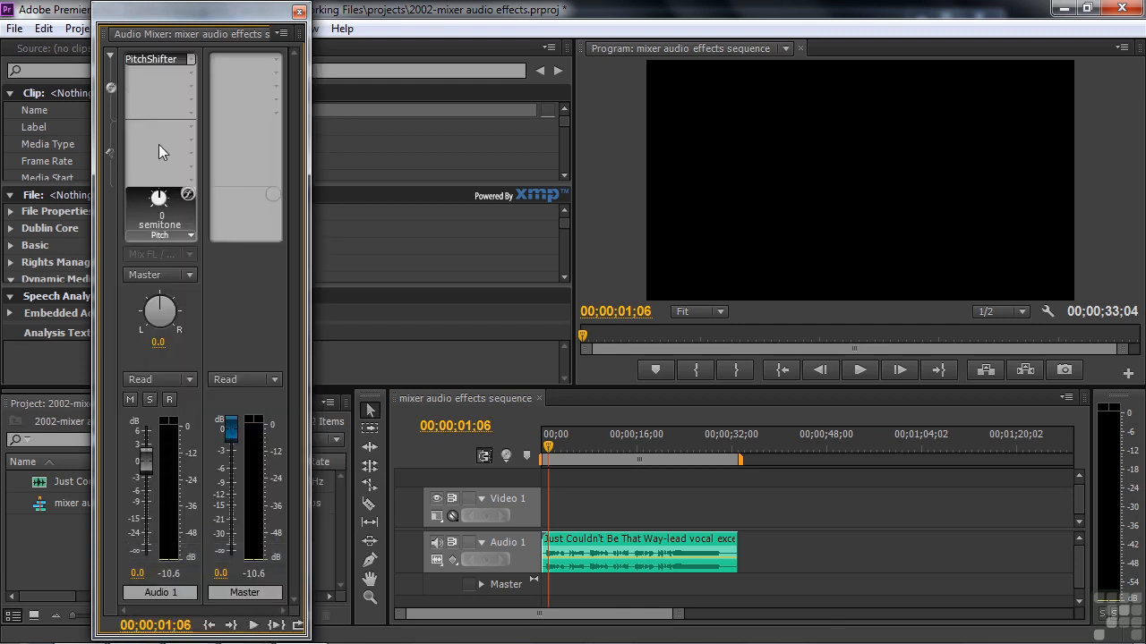
{"action": "double_click", "coordinate": [134, 60]}
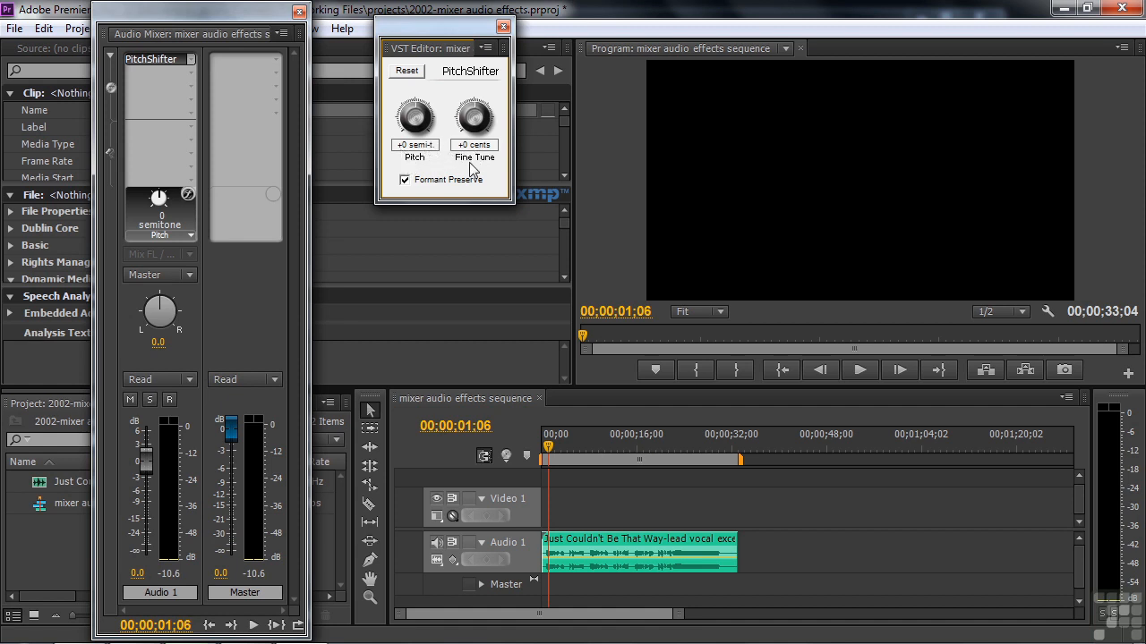
- Apply the "A third higher" preset to Audio 1's PitchShifter and play a few seconds of the sequence
{"action": "right_click", "coordinate": [152, 58]}
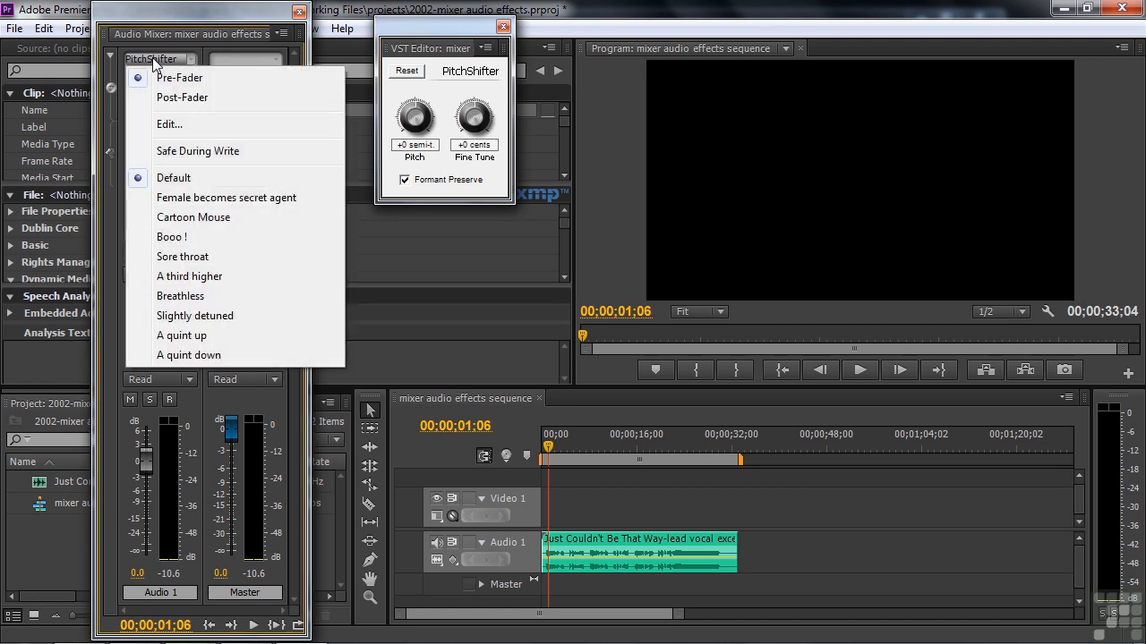
{"action": "left_click", "coordinate": [188, 276]}
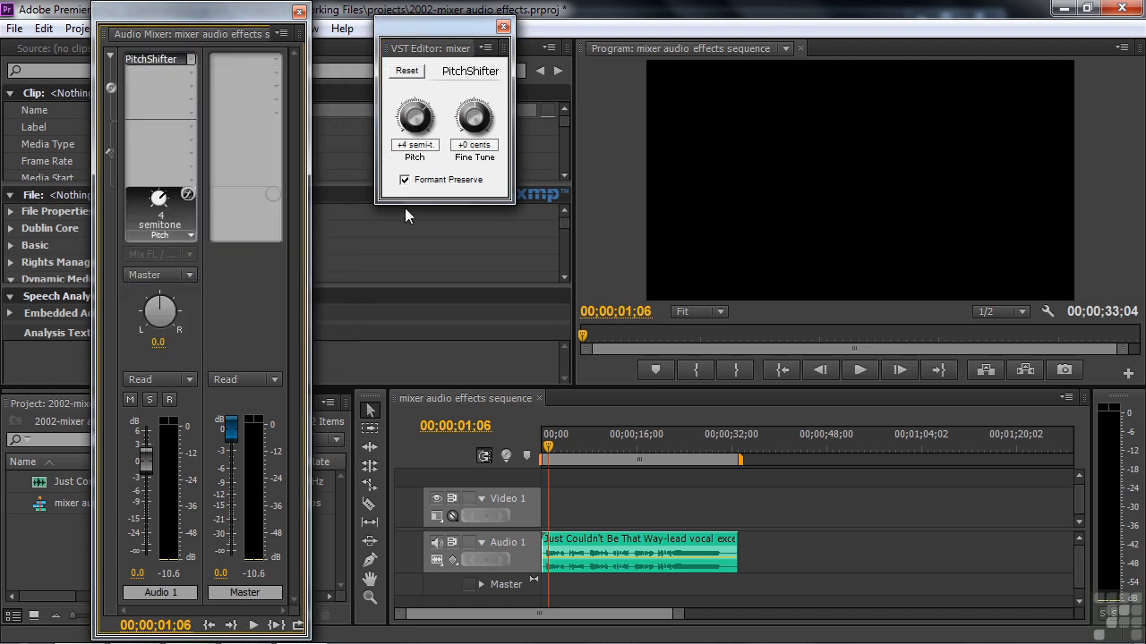
{"action": "key", "text": "space"}
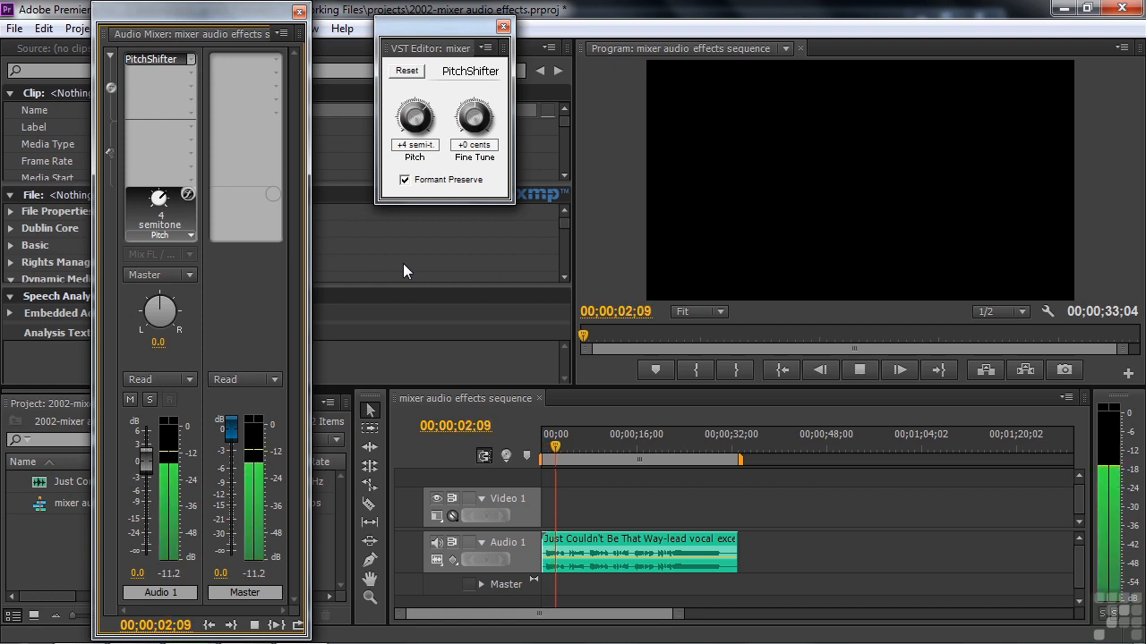
{"action": "key", "text": "space"}
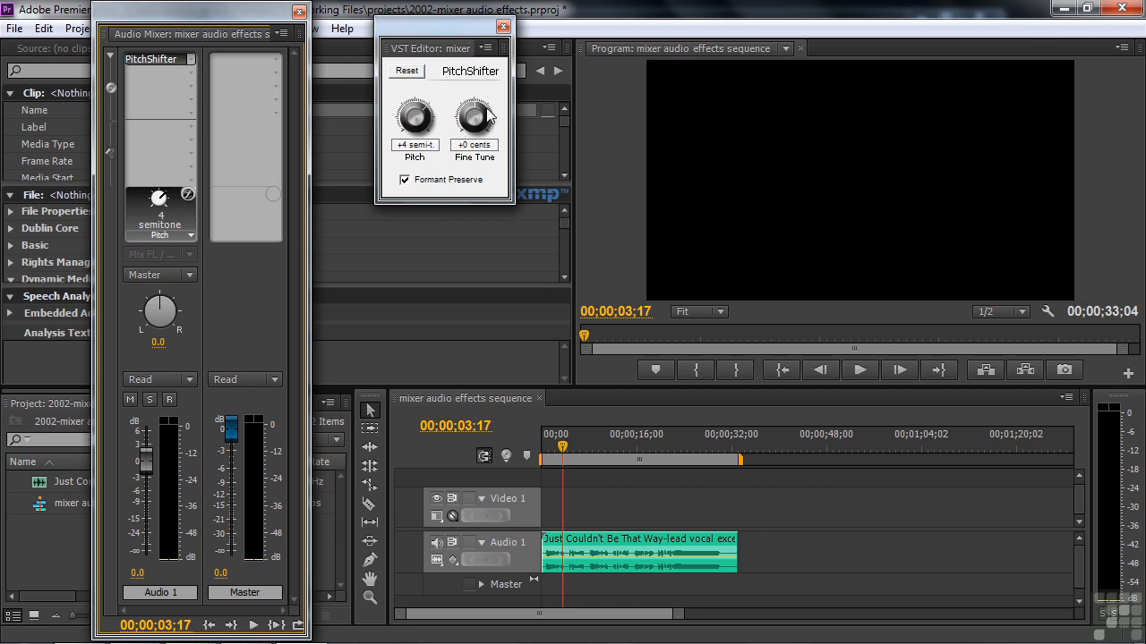
- Switch the PitchShifter to the Cartoon Mouse preset and audition a few more seconds of the vocal
{"action": "right_click", "coordinate": [145, 59]}
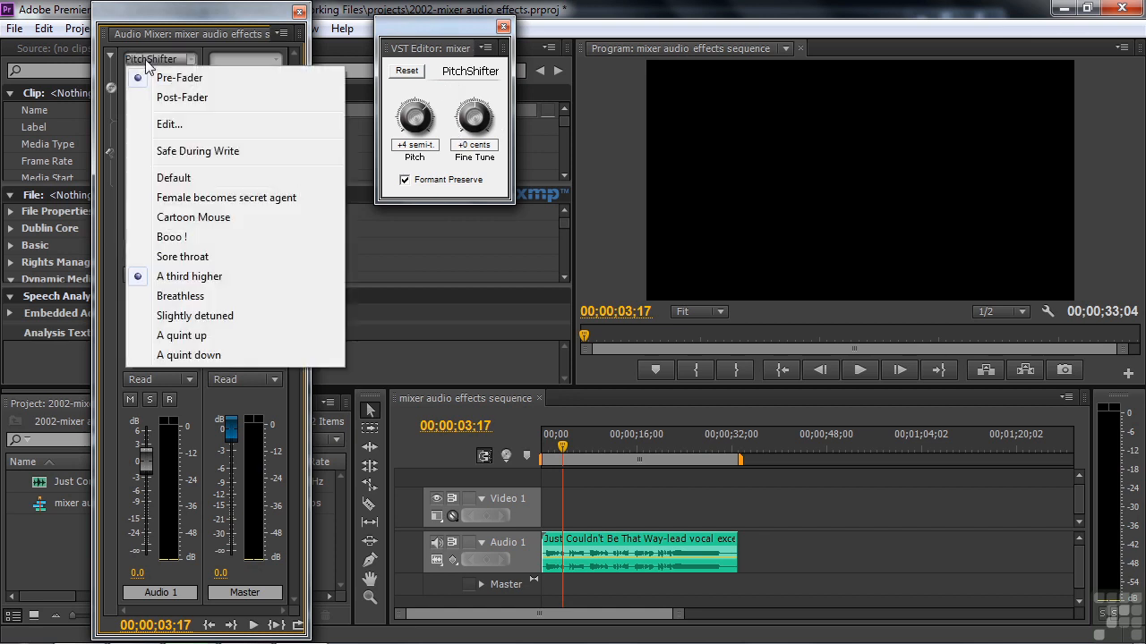
{"action": "left_click", "coordinate": [184, 216]}
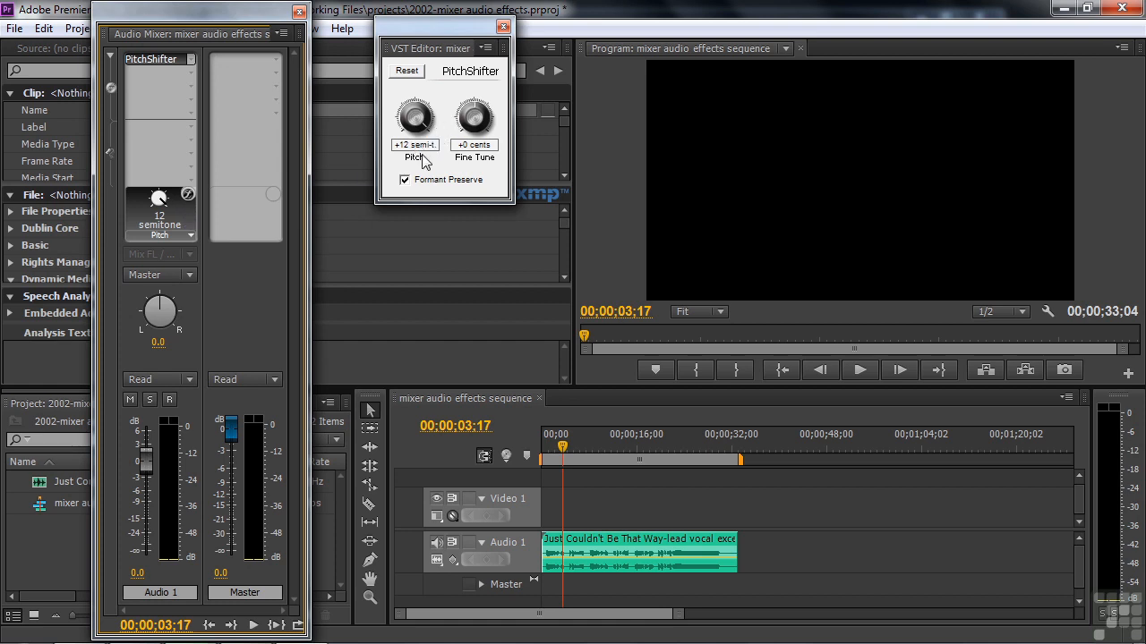
{"action": "key", "text": "space"}
{"action": "key", "text": "space"}
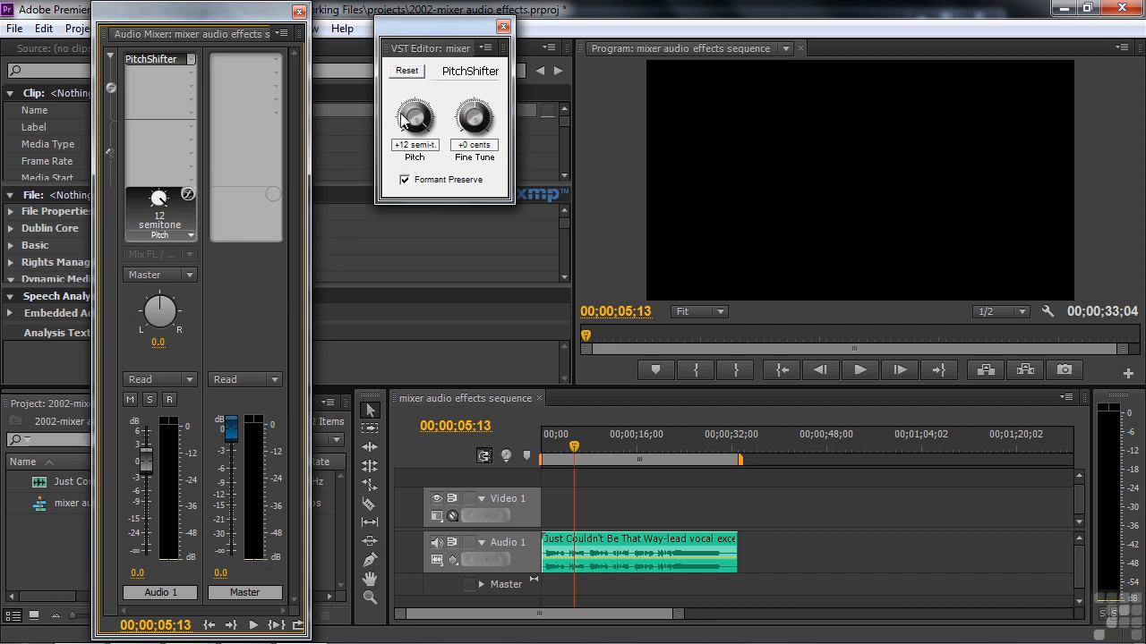
- Close the PitchShifter editor and remove the effect from Audio 1
{"action": "left_click", "coordinate": [187, 236]}
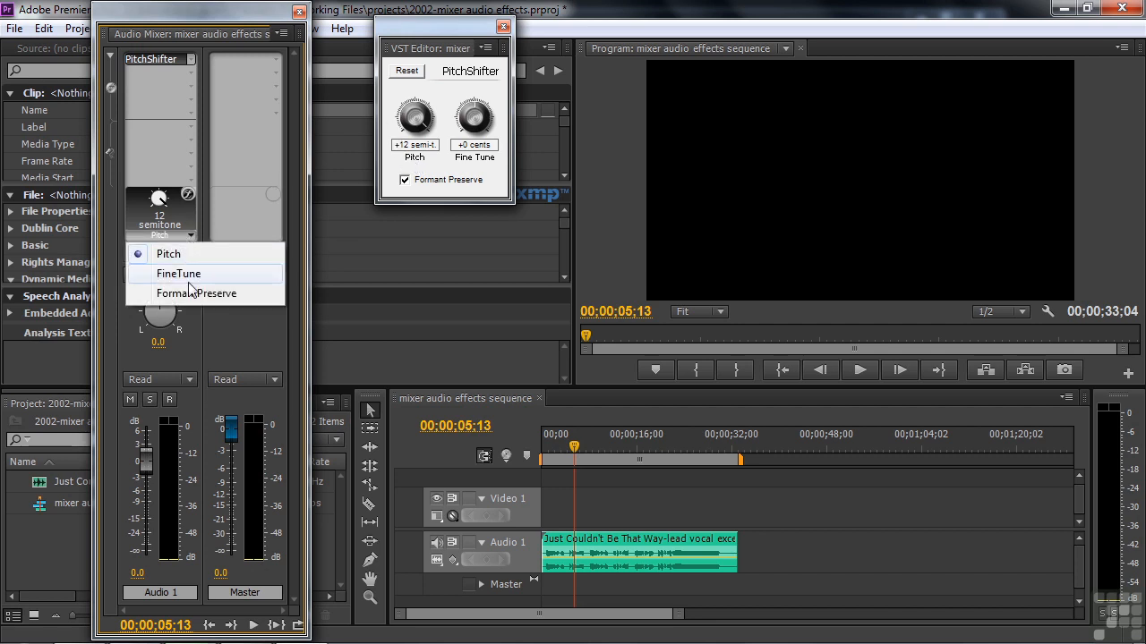
{"action": "left_click", "coordinate": [184, 231]}
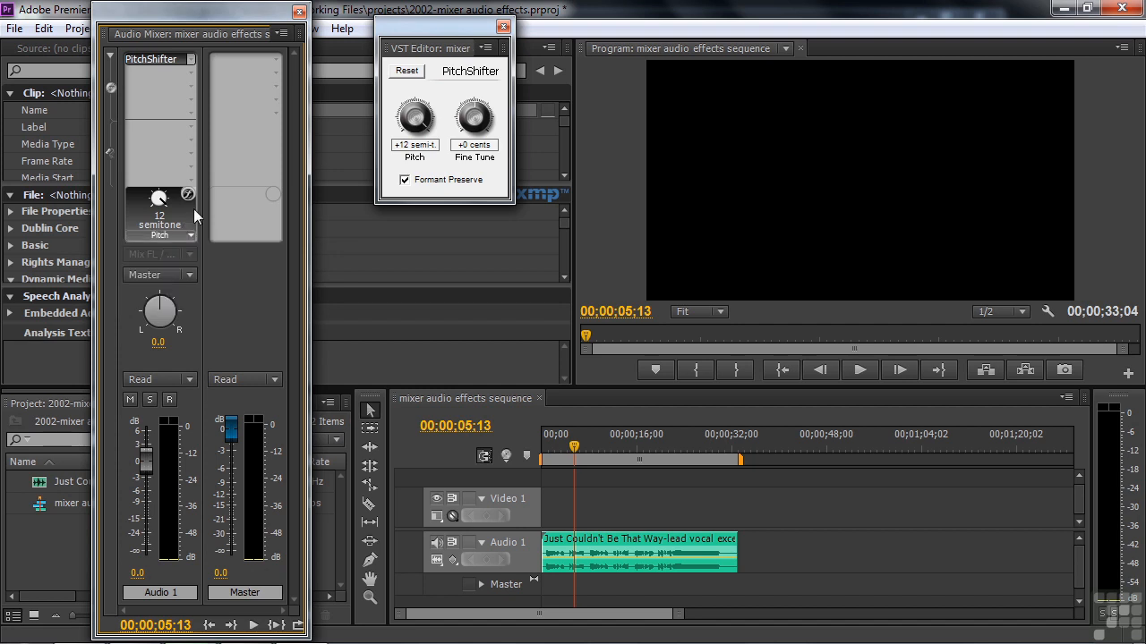
{"action": "left_click", "coordinate": [503, 26]}
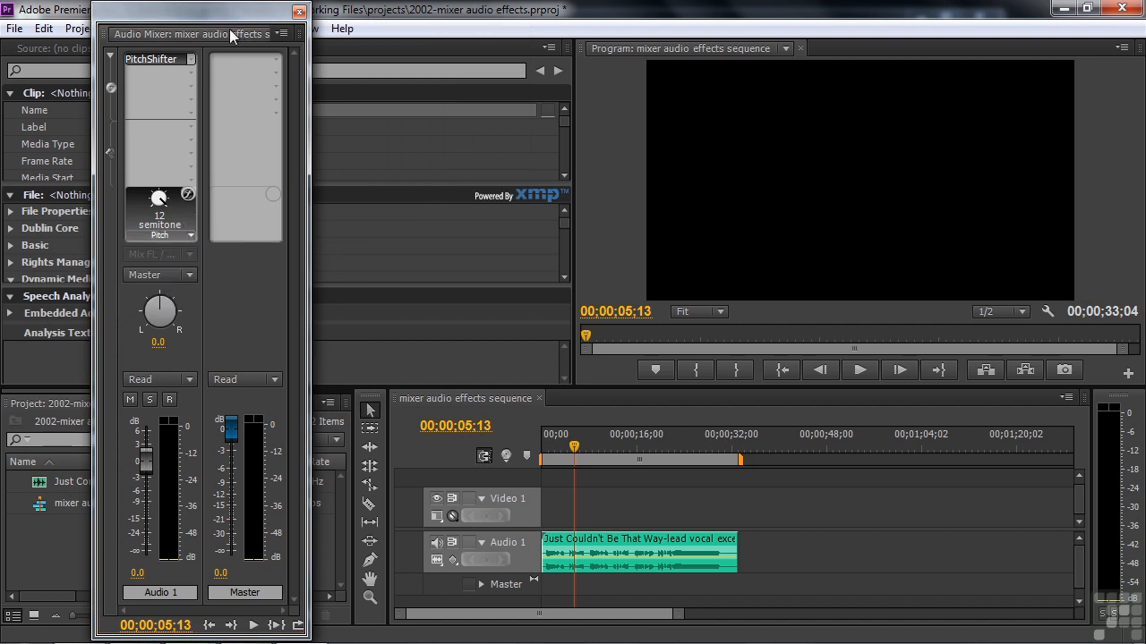
{"action": "left_click", "coordinate": [191, 59]}
{"action": "left_click", "coordinate": [189, 72]}
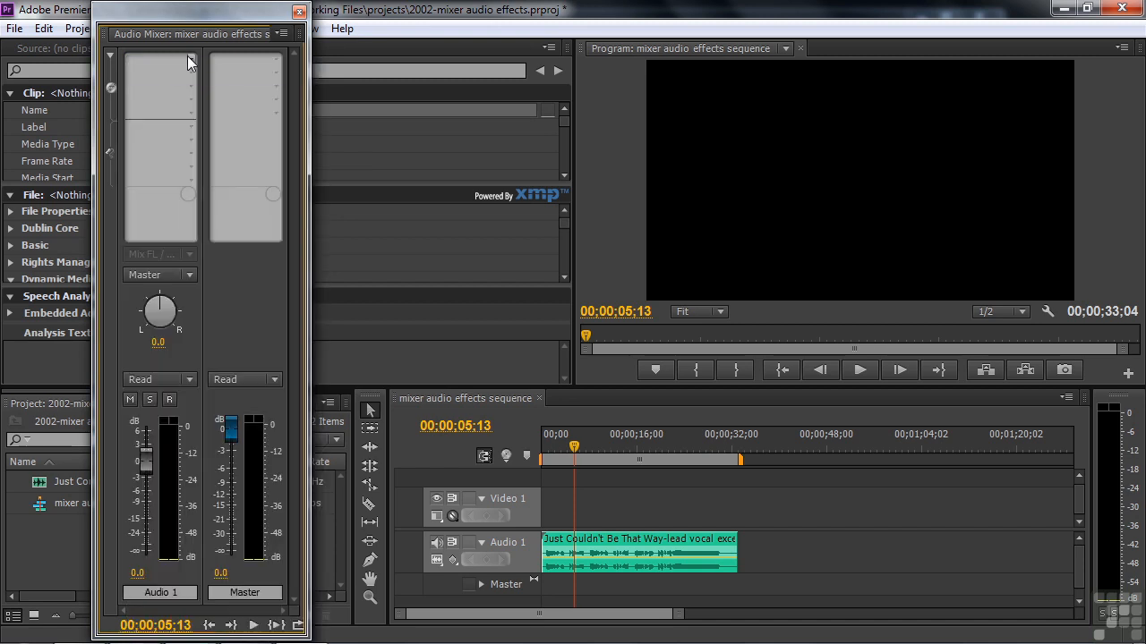
- Add the Multitap Delay effect to Audio 1 and display the list of its adjustable parameters
{"action": "left_click", "coordinate": [189, 60]}
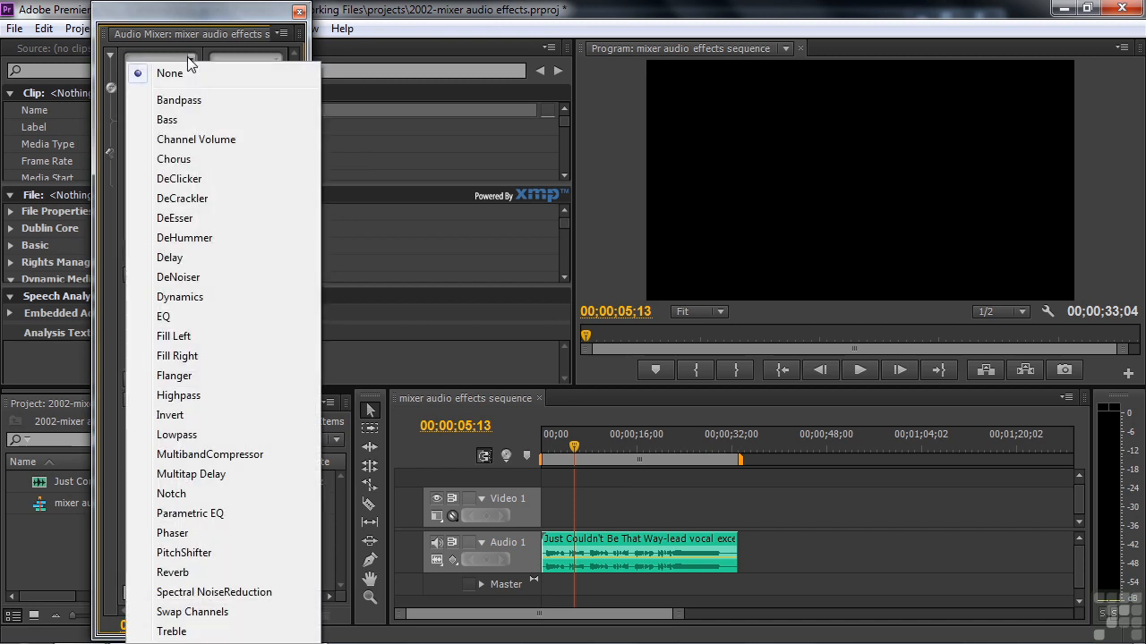
{"action": "left_click", "coordinate": [204, 474]}
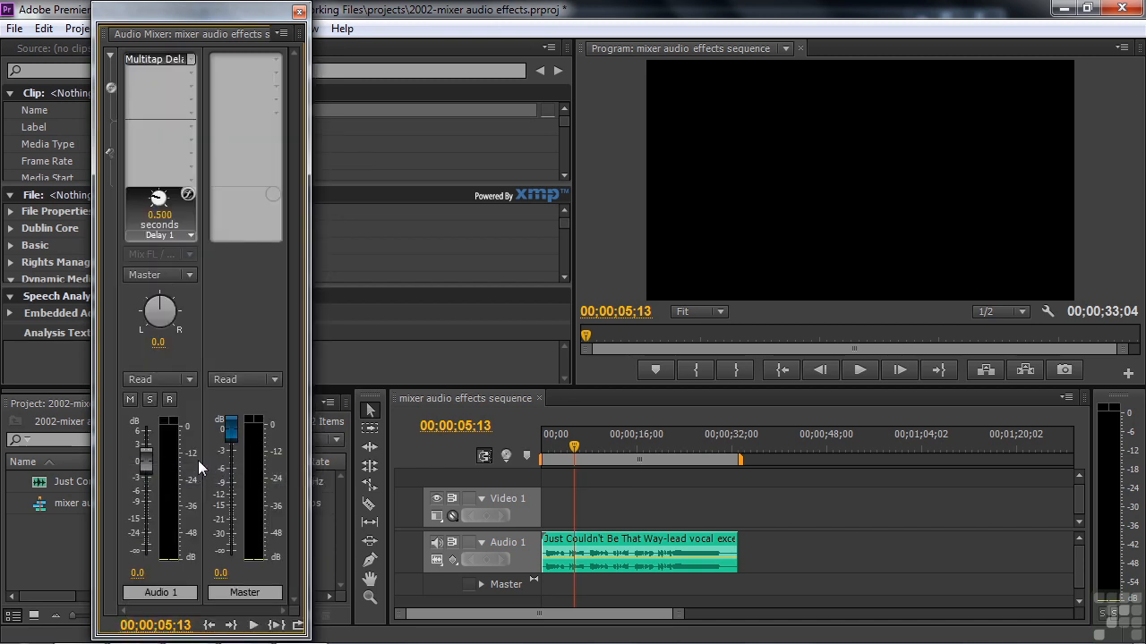
{"action": "right_click", "coordinate": [160, 58]}
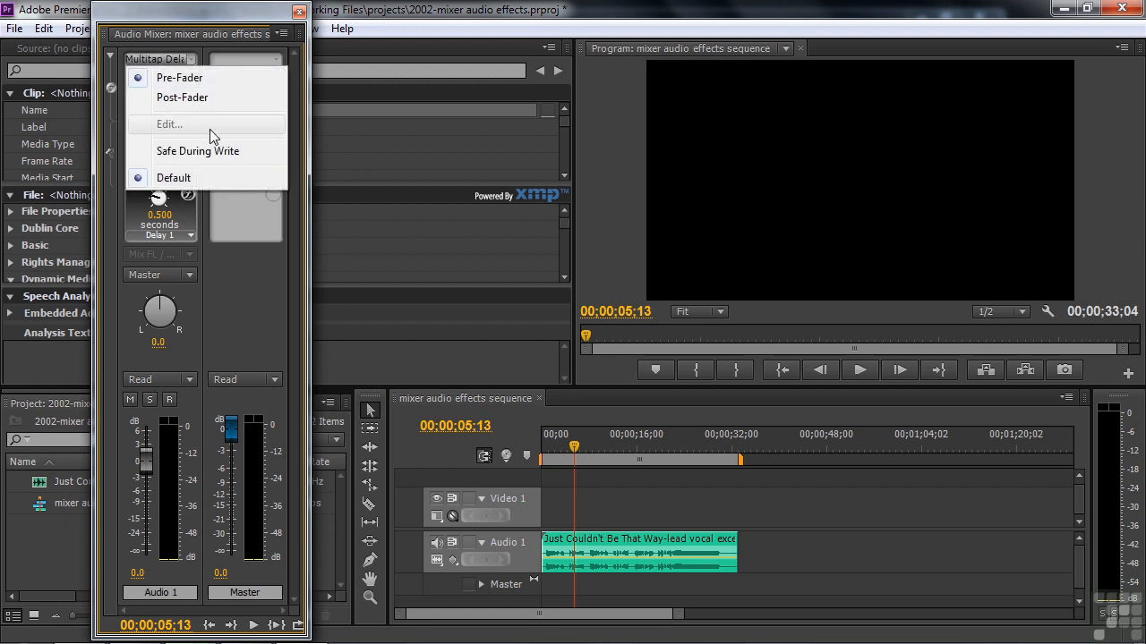
{"action": "left_click", "coordinate": [217, 151]}
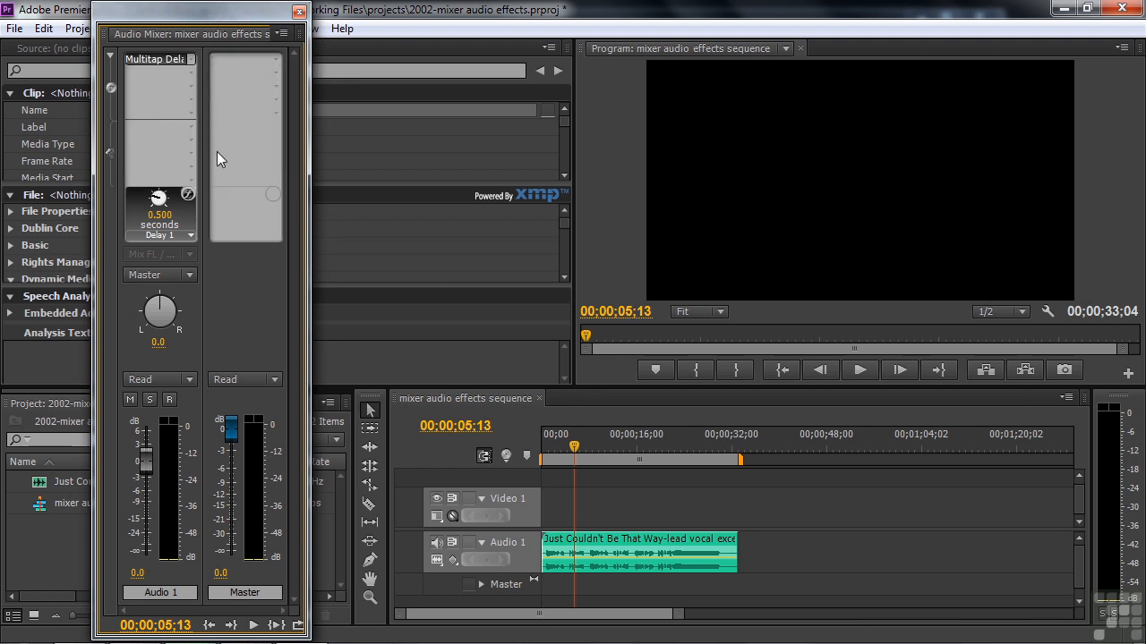
{"action": "left_click", "coordinate": [189, 235]}
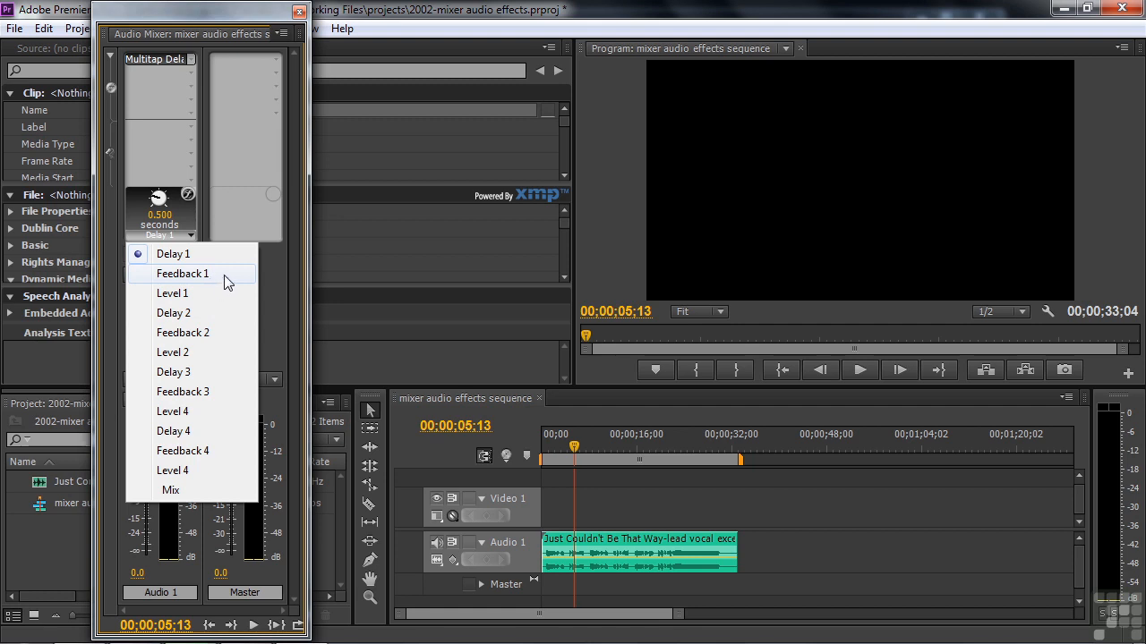
- Replace Audio 1's Multitap Delay with the EQ effect and open the EQ editor
{"action": "left_click", "coordinate": [192, 61]}
{"action": "left_click", "coordinate": [187, 69]}
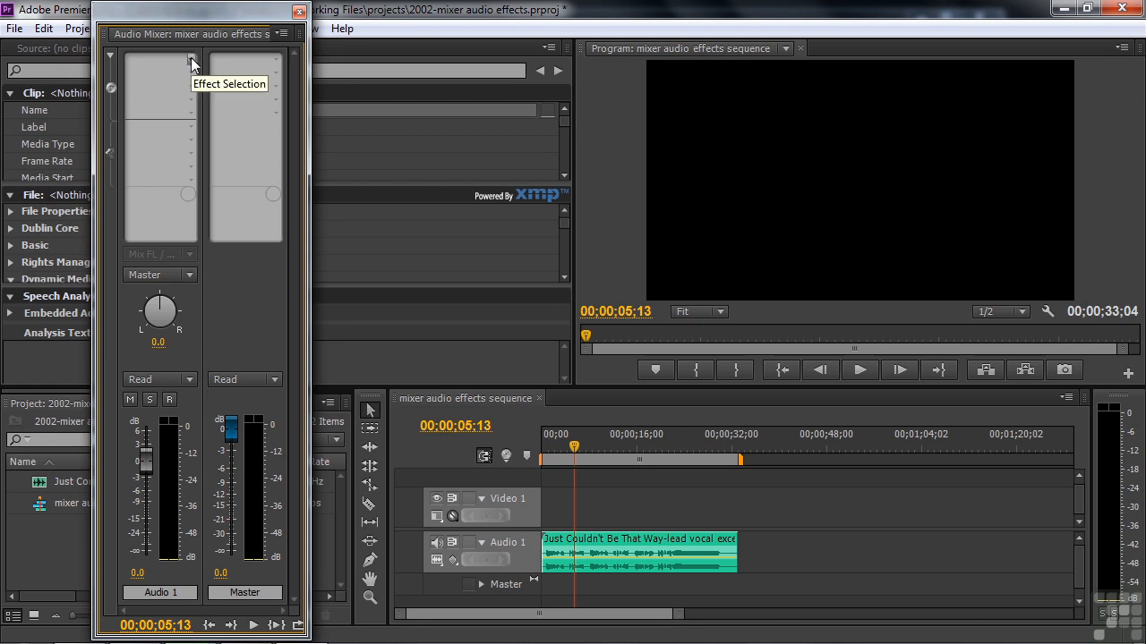
{"action": "left_click", "coordinate": [192, 61]}
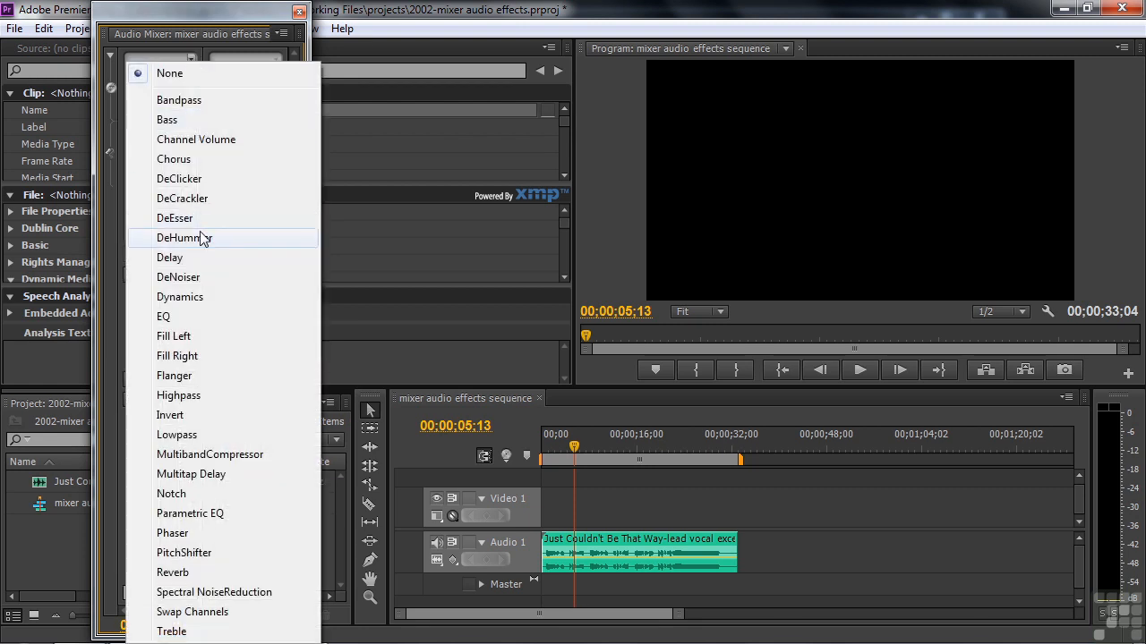
{"action": "left_click", "coordinate": [190, 317]}
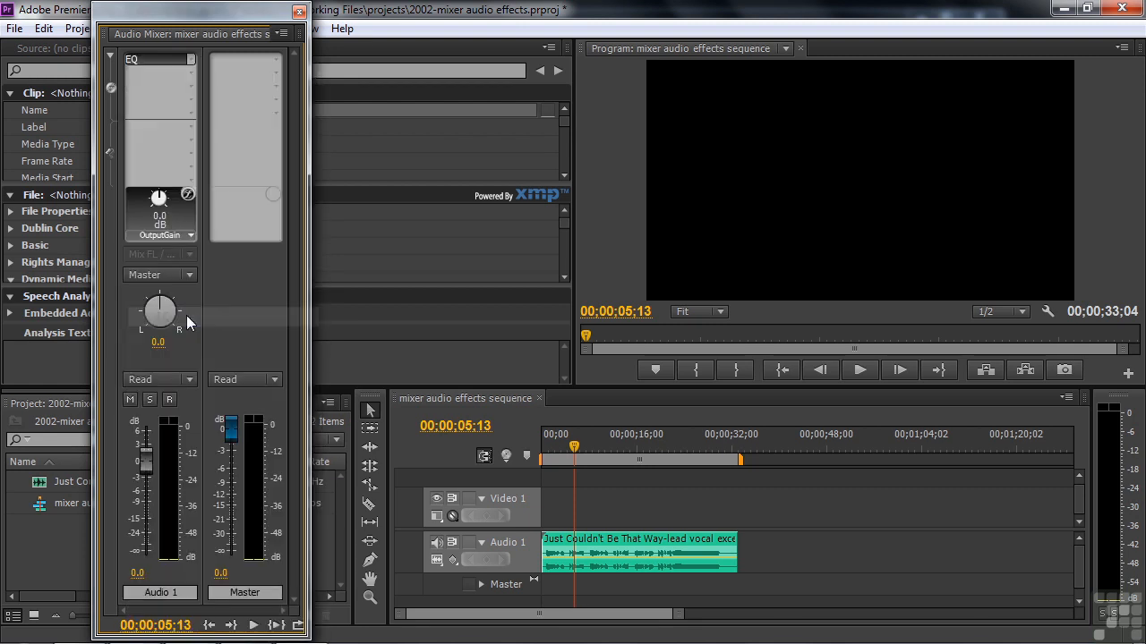
{"action": "right_click", "coordinate": [166, 57]}
{"action": "left_click", "coordinate": [180, 132]}
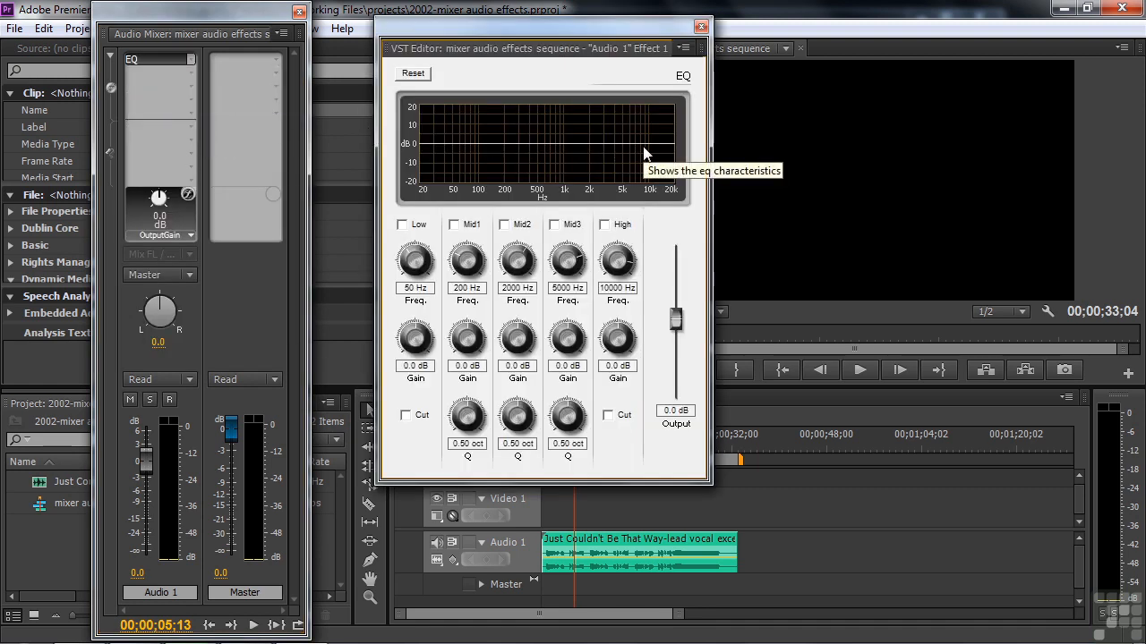
- Try the Loudness and 1940 presets on Audio 1's EQ, playing a moment of the sequence with 1940
{"action": "right_click", "coordinate": [153, 60]}
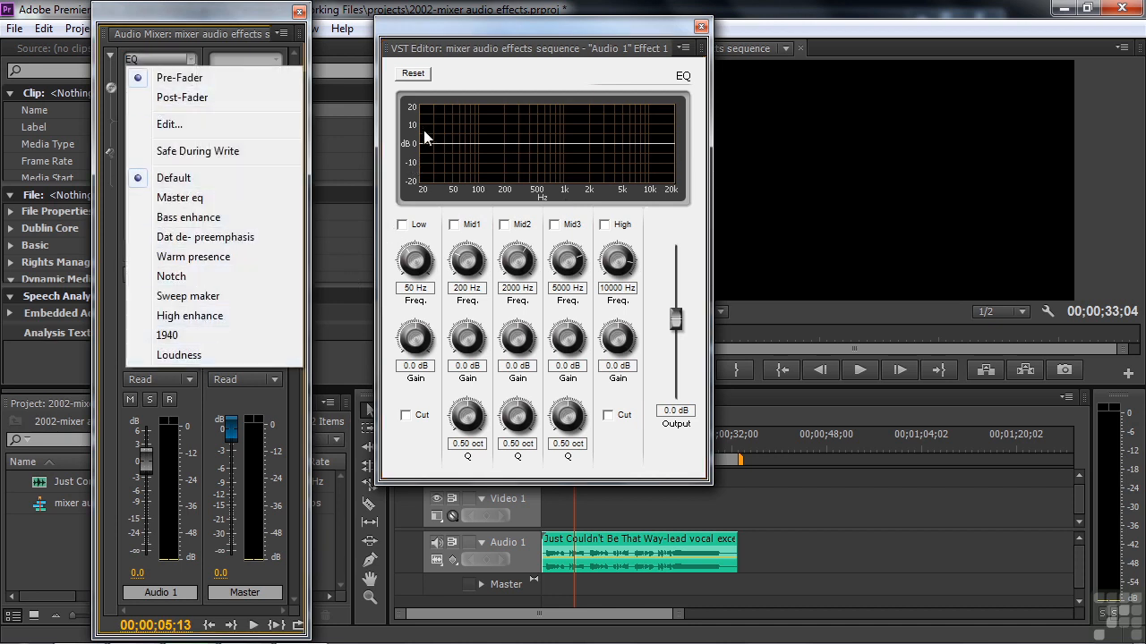
{"action": "left_click", "coordinate": [189, 357]}
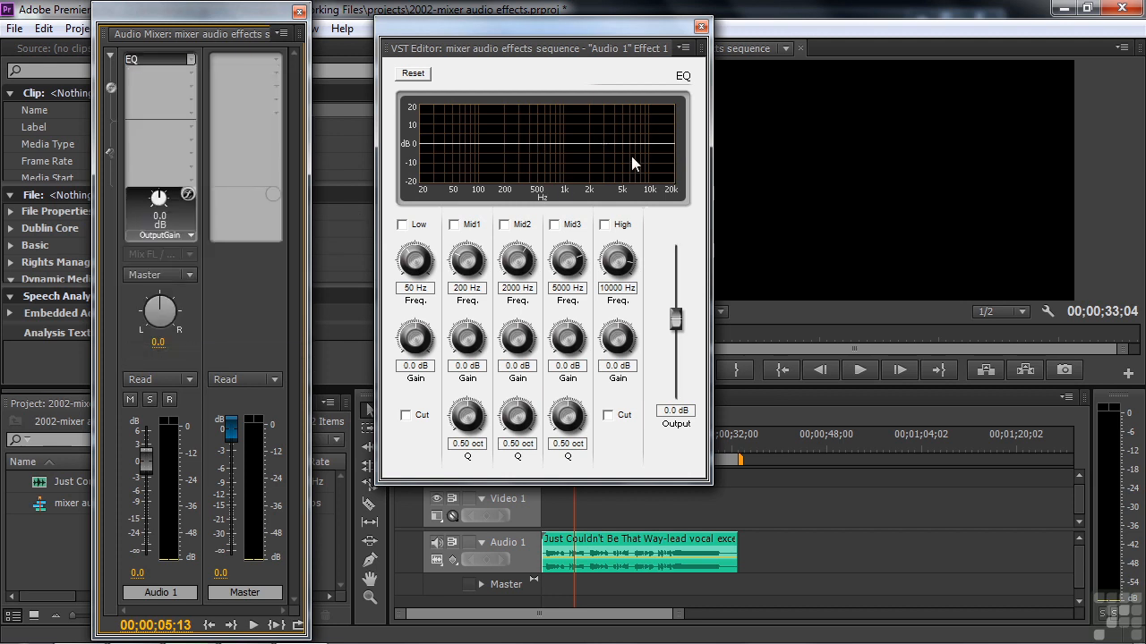
{"action": "right_click", "coordinate": [167, 59]}
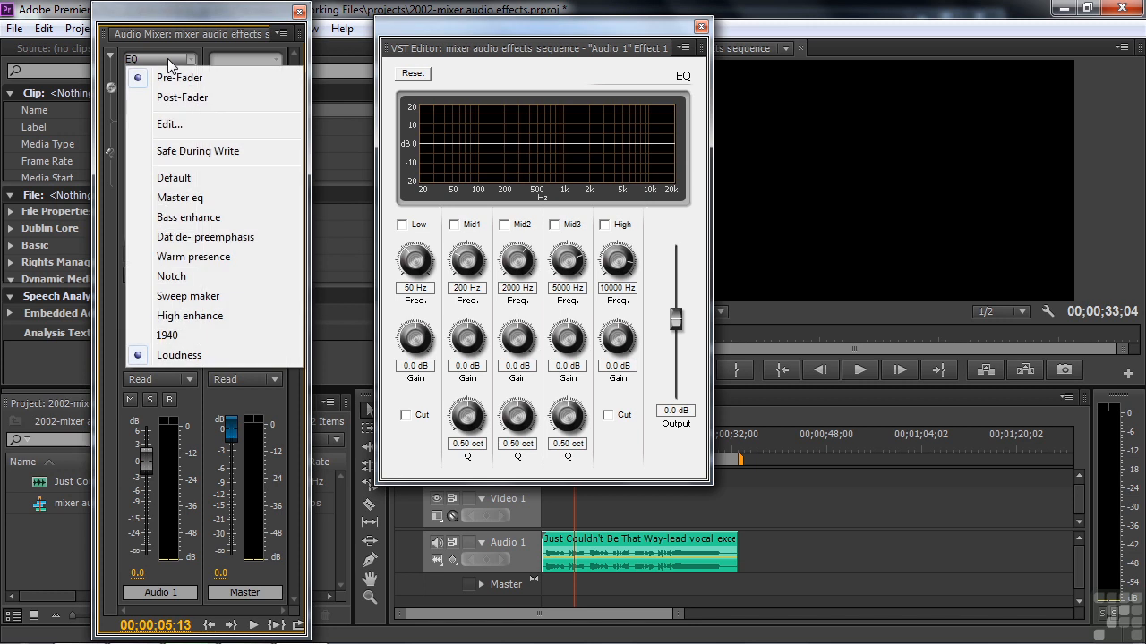
{"action": "left_click", "coordinate": [168, 336]}
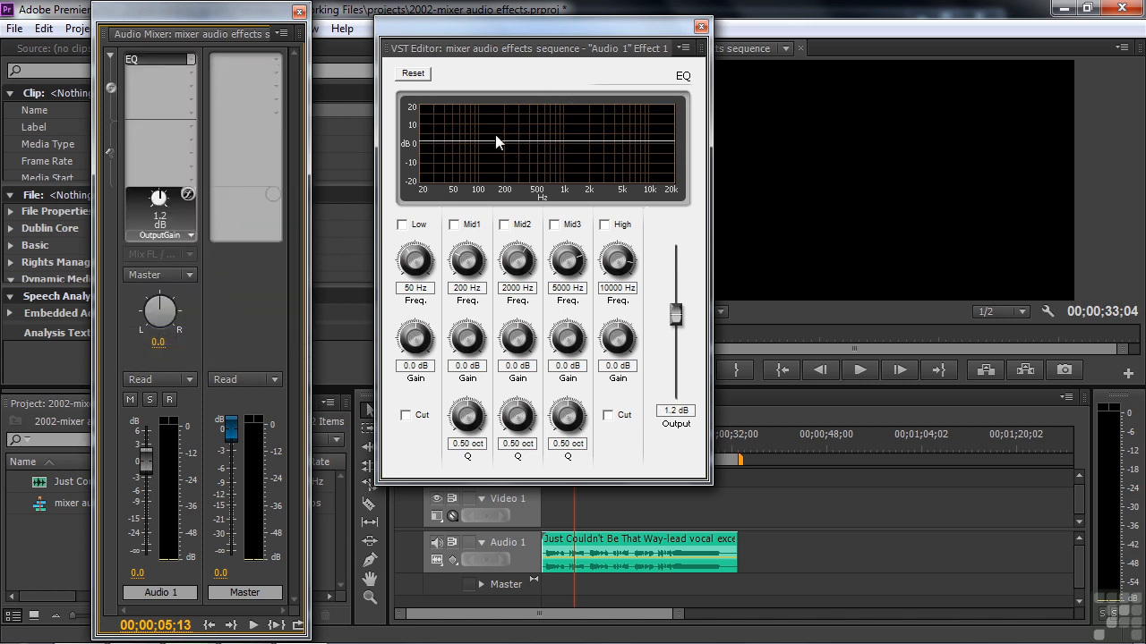
{"action": "key", "text": "space"}
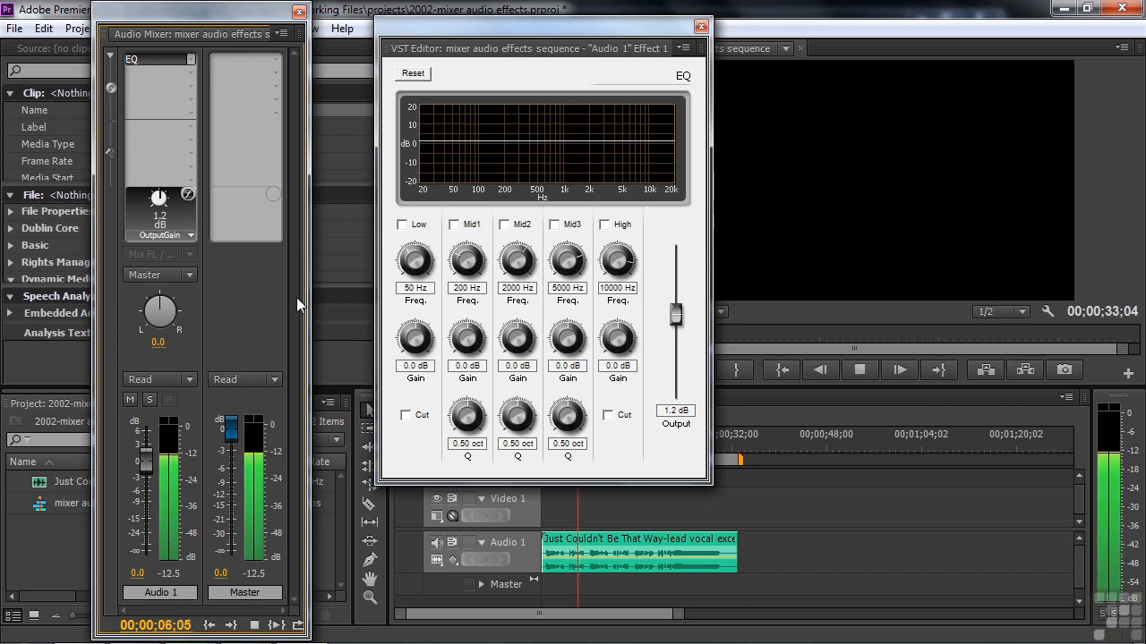
{"action": "key", "text": "space"}
- Apply the "Master eq" preset to Audio 1's EQ and play the sequence briefly
{"action": "left_click", "coordinate": [157, 63]}
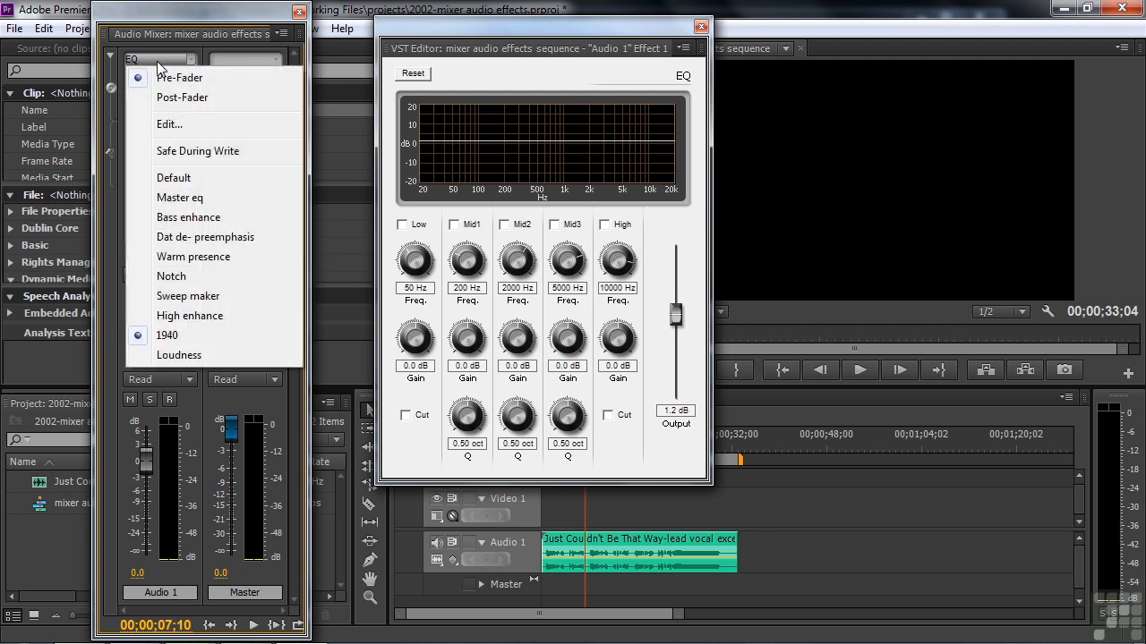
{"action": "left_click", "coordinate": [191, 199]}
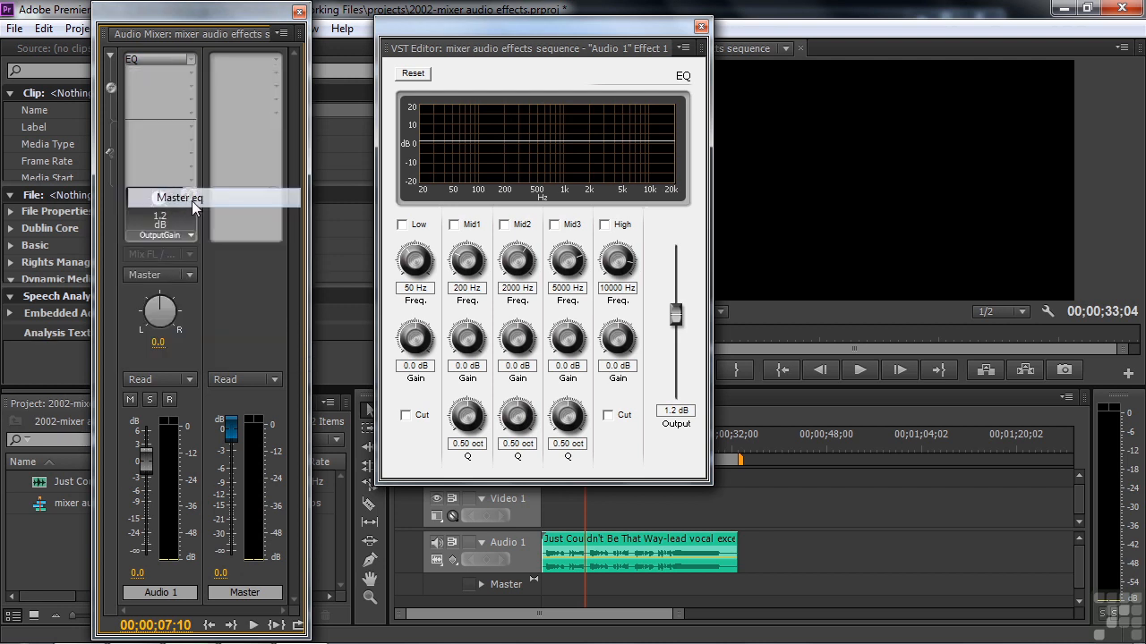
{"action": "key", "text": "space"}
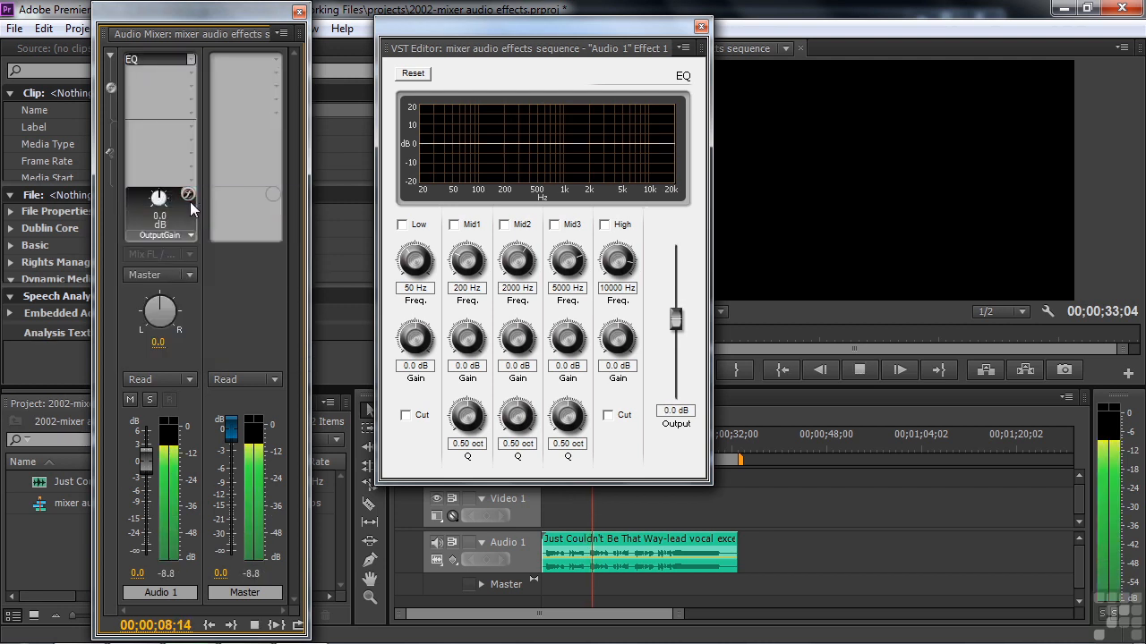
{"action": "key", "text": "space"}
- Apply the "Warm presence" preset to Audio 1's EQ and audition it briefly
{"action": "left_click", "coordinate": [158, 64]}
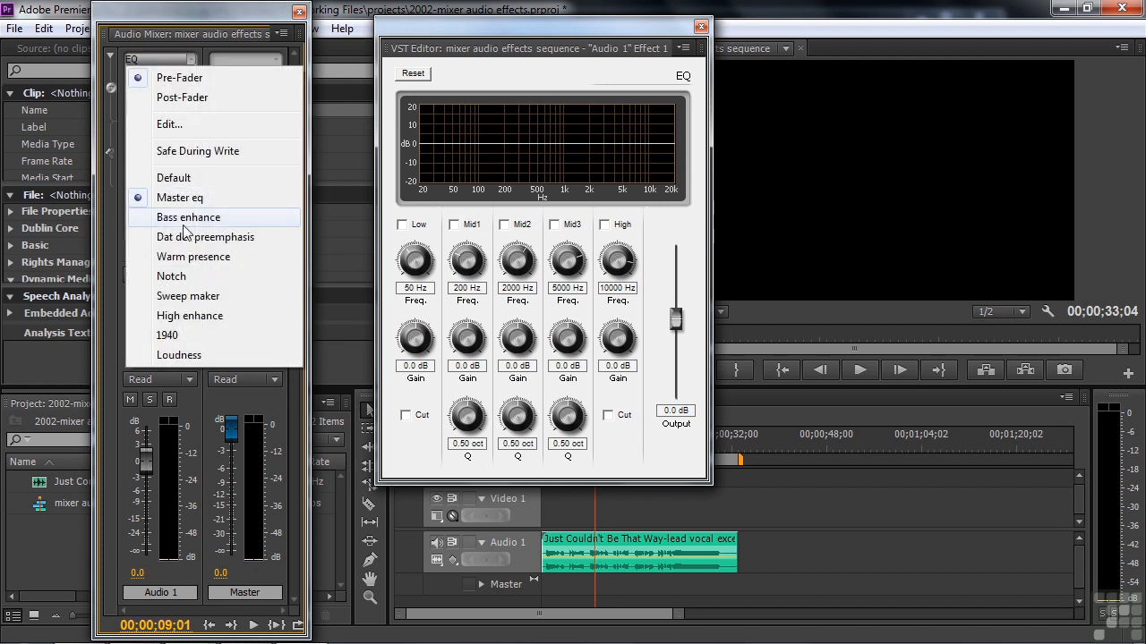
{"action": "left_click", "coordinate": [183, 259]}
{"action": "key", "text": "space"}
{"action": "key", "text": "space"}
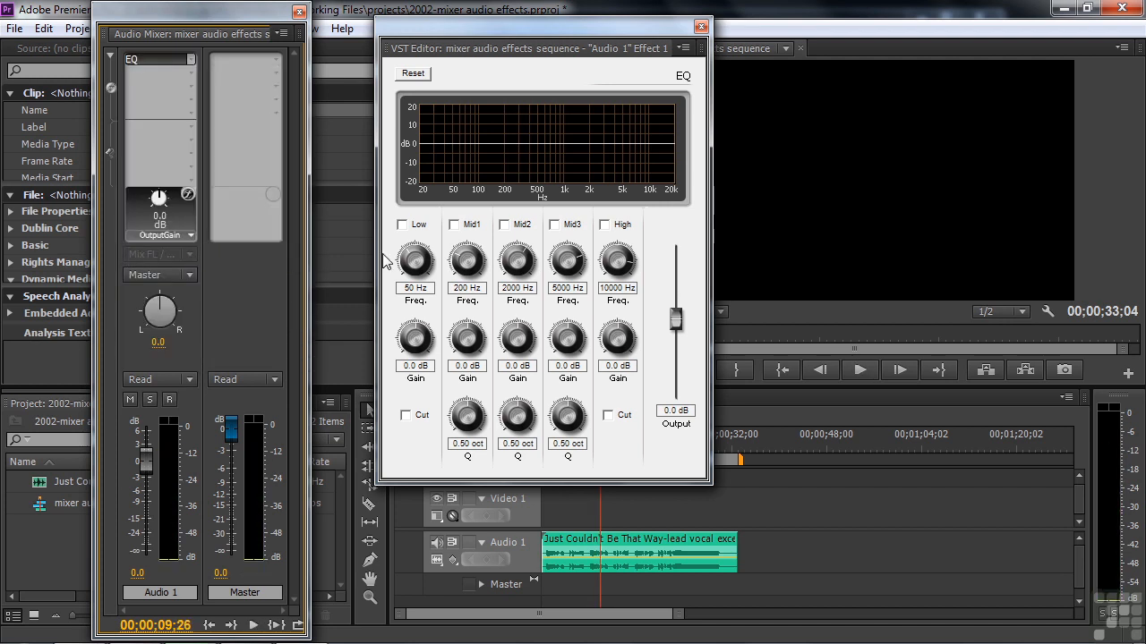
- Enable the EQ's Low and High bands, boosting Low about 5.5 dB at 47 Hz and High about 6.8 dB at 10911 Hz
{"action": "left_click_drag", "start_coordinate": [598, 47], "coordinate": [589, 46]}
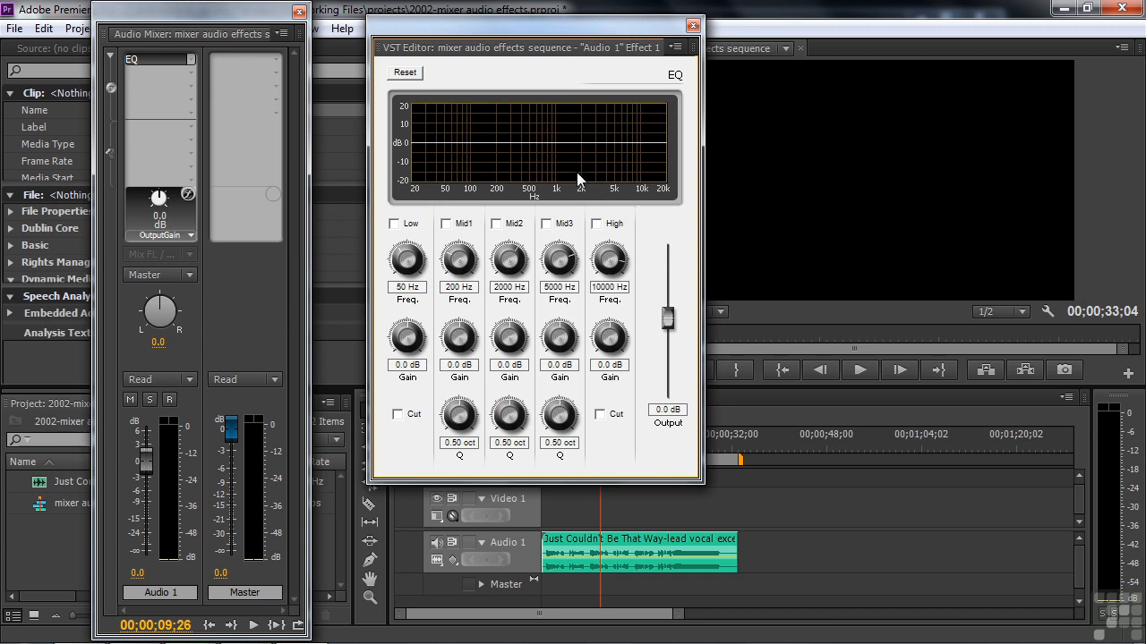
{"action": "left_click", "coordinate": [395, 224]}
{"action": "left_click_drag", "start_coordinate": [445, 144], "coordinate": [442, 133]}
{"action": "left_click", "coordinate": [595, 224]}
{"action": "left_click_drag", "start_coordinate": [640, 145], "coordinate": [643, 130]}
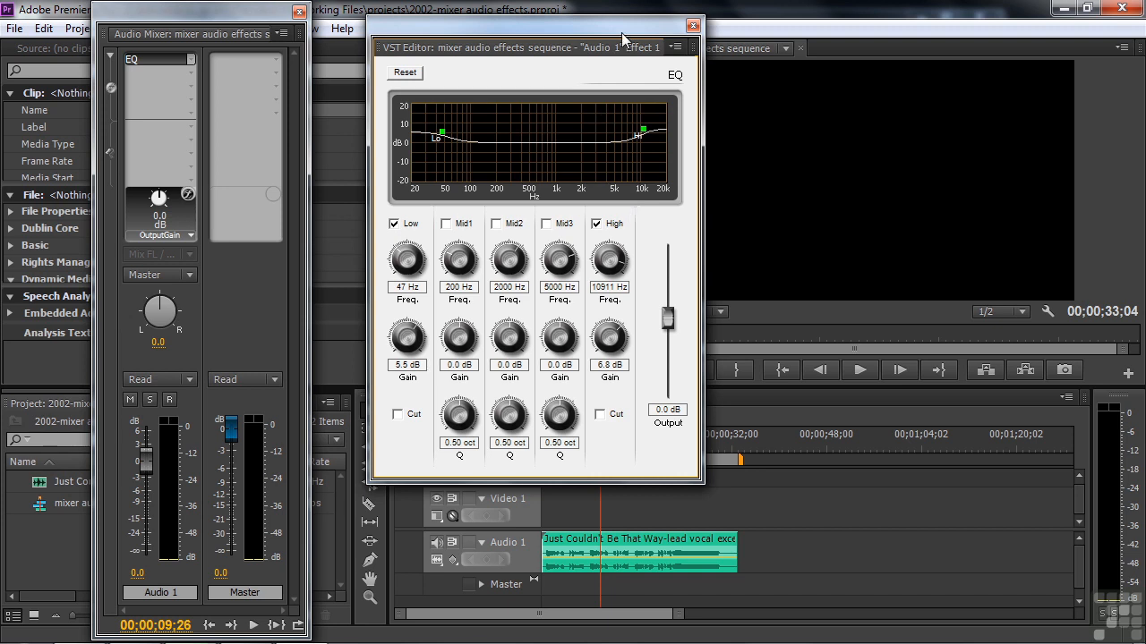
- Play the sequence, enable the EQ's Mid2 band with a boost of about 5.9 dB at 1459 Hz, and close the editor
{"action": "key", "text": "space"}
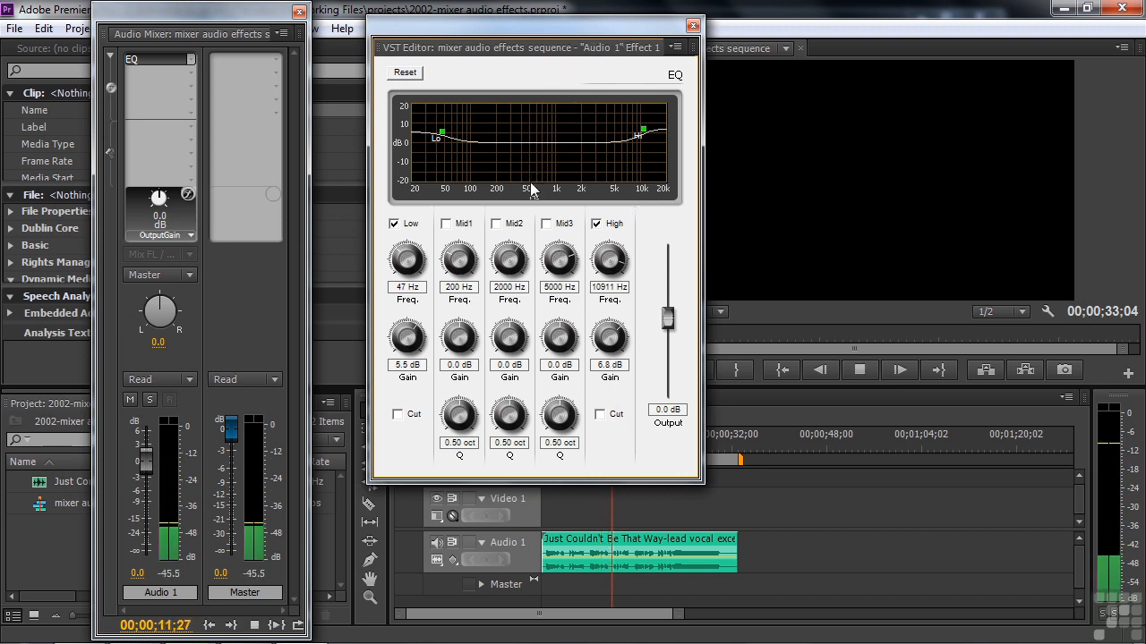
{"action": "left_click", "coordinate": [498, 224]}
{"action": "mouse_move", "coordinate": [584, 143]}
{"action": "left_mouse_down"}
{"action": "mouse_move", "coordinate": [607, 152]}
{"action": "mouse_move", "coordinate": [576, 120]}
{"action": "mouse_move", "coordinate": [572, 154]}
{"action": "mouse_move", "coordinate": [570, 134]}
{"action": "left_mouse_up"}
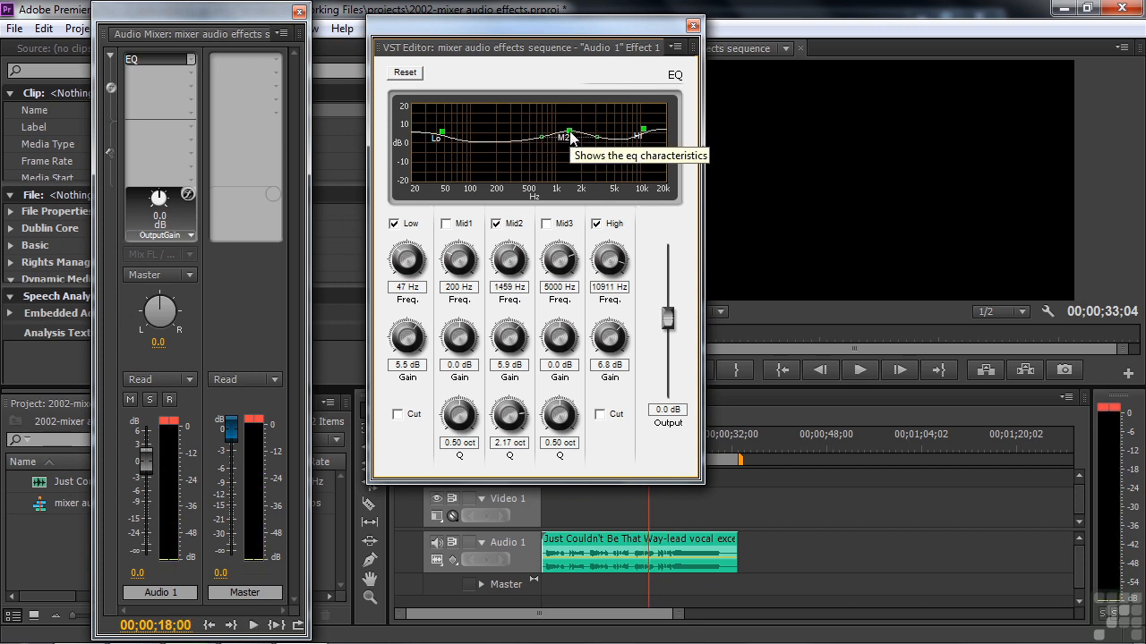
{"action": "left_click", "coordinate": [693, 27]}
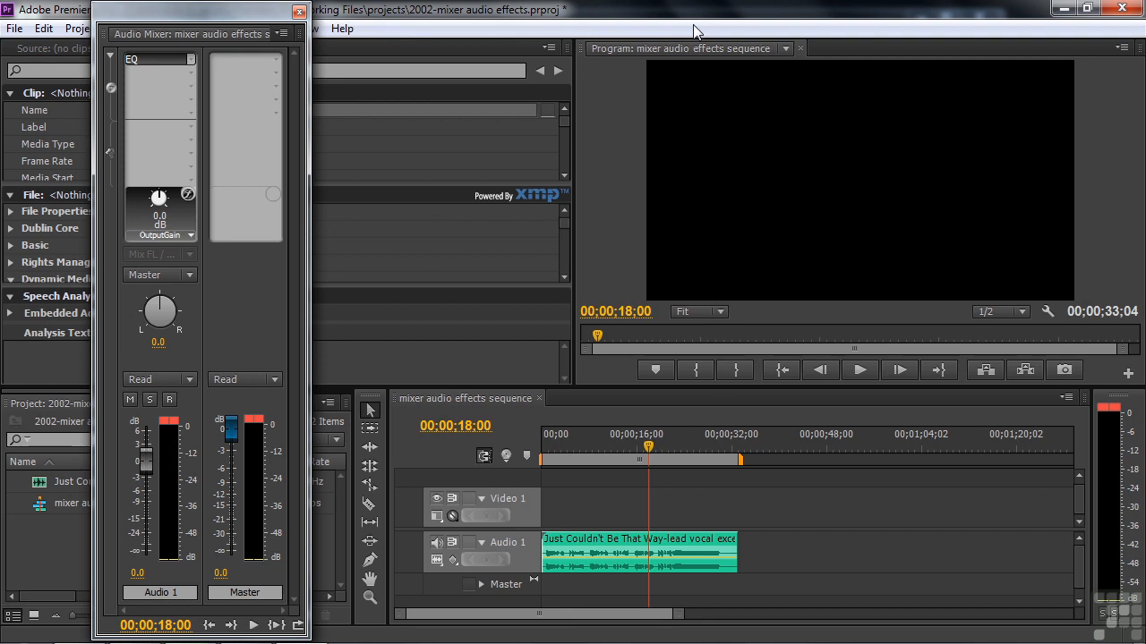
- Replace Audio 1's EQ with the Chorus effect and open the Chorus editor
{"action": "left_click", "coordinate": [190, 59]}
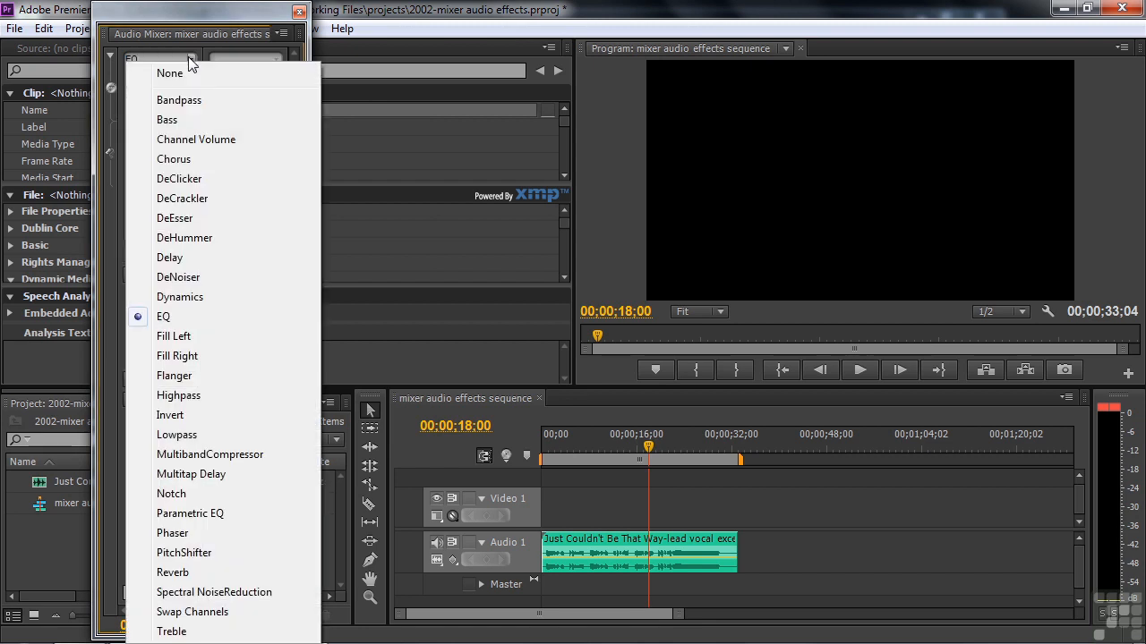
{"action": "left_click", "coordinate": [196, 161]}
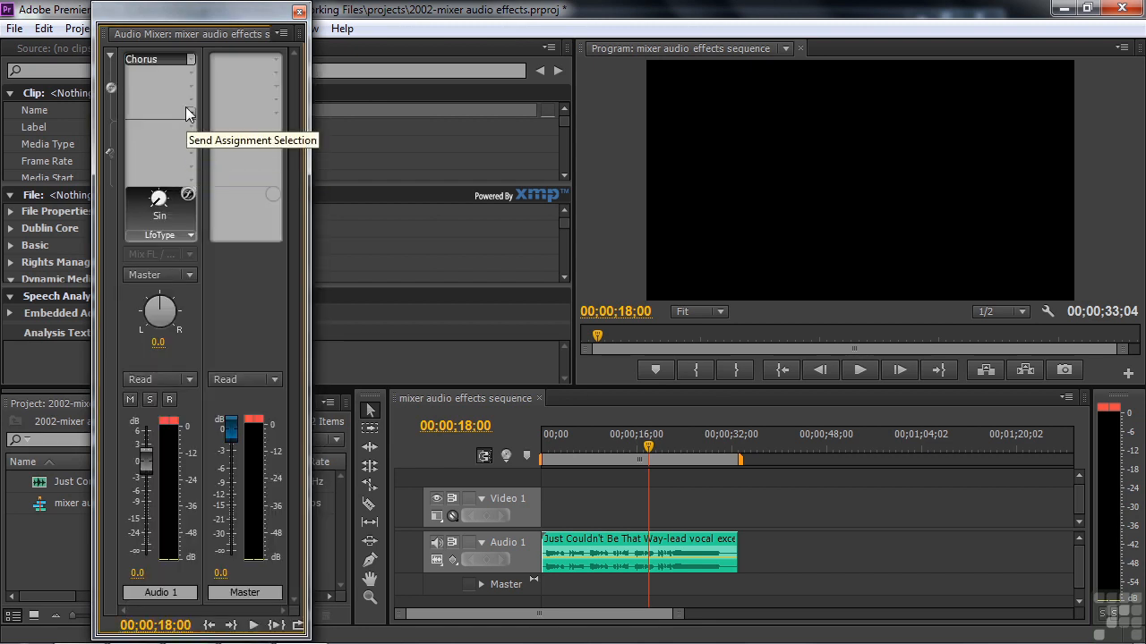
{"action": "right_click", "coordinate": [173, 62]}
{"action": "left_click", "coordinate": [175, 125]}
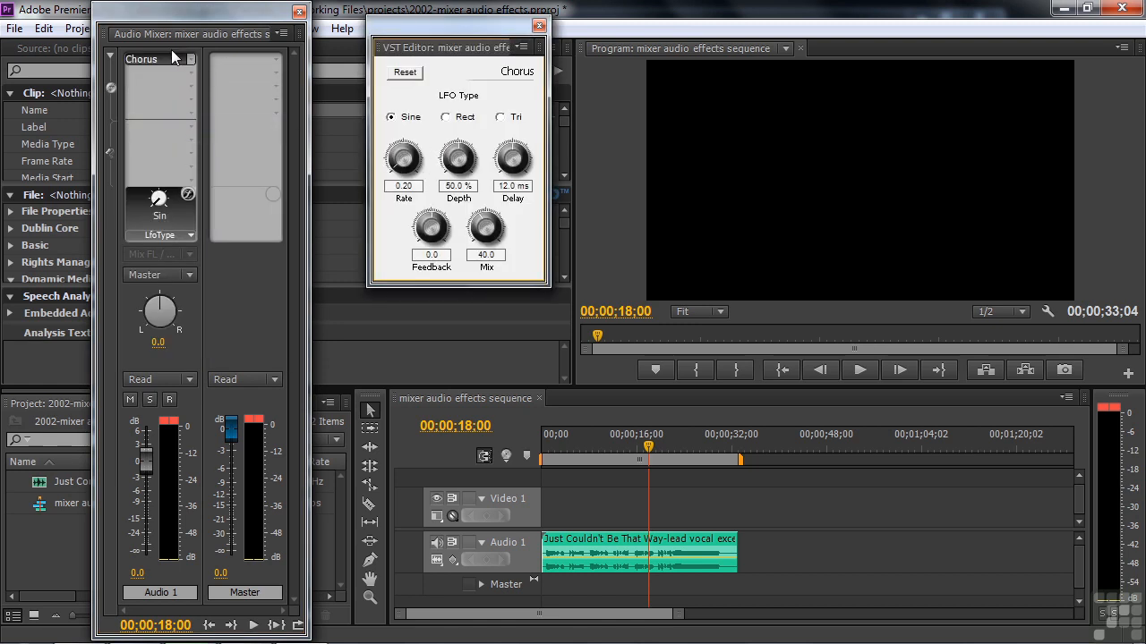
- Play the sequence from near its start to audition the default Chorus settings
{"action": "left_click", "coordinate": [564, 452]}
{"action": "key", "text": "space"}
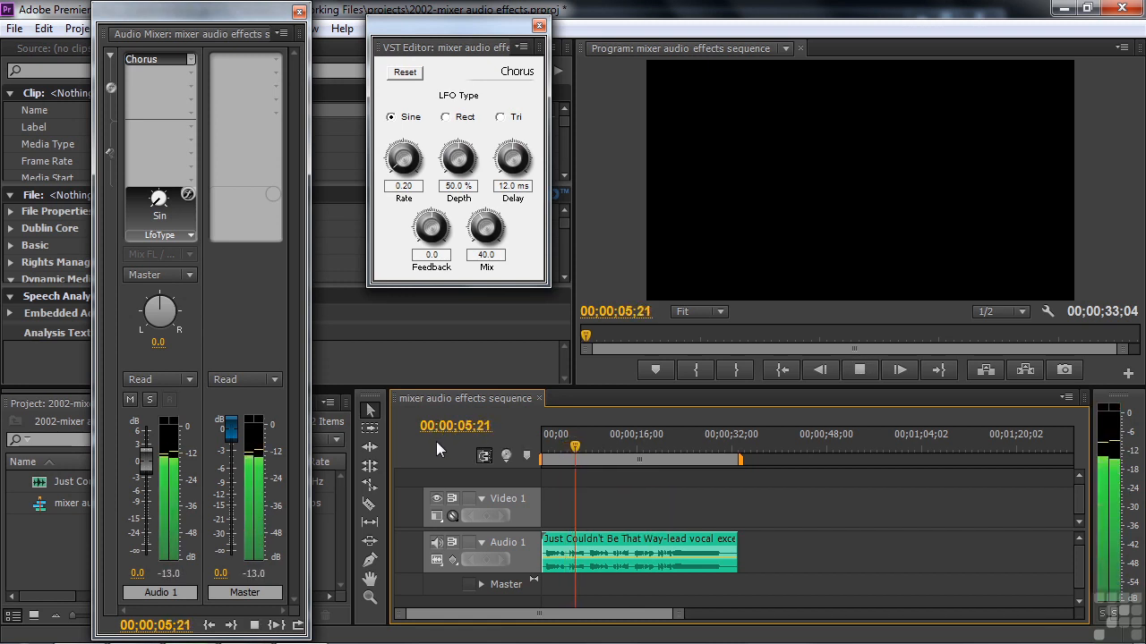
{"action": "key", "text": "space"}
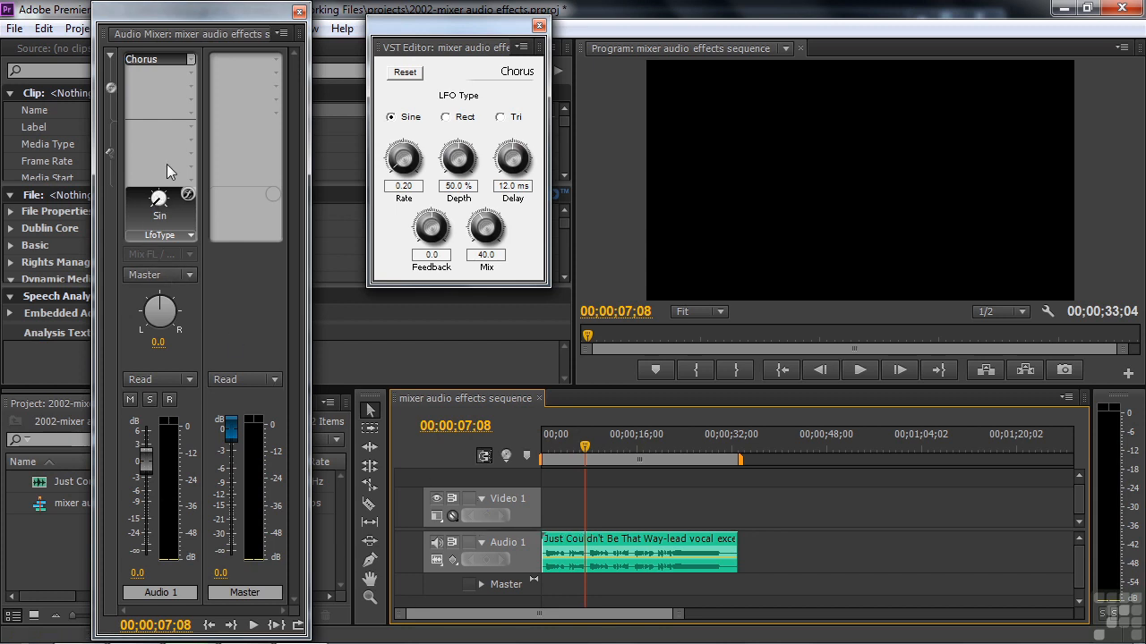
- Apply the "negative" preset to Audio 1's Chorus and play a moment of the sequence
{"action": "right_click", "coordinate": [165, 59]}
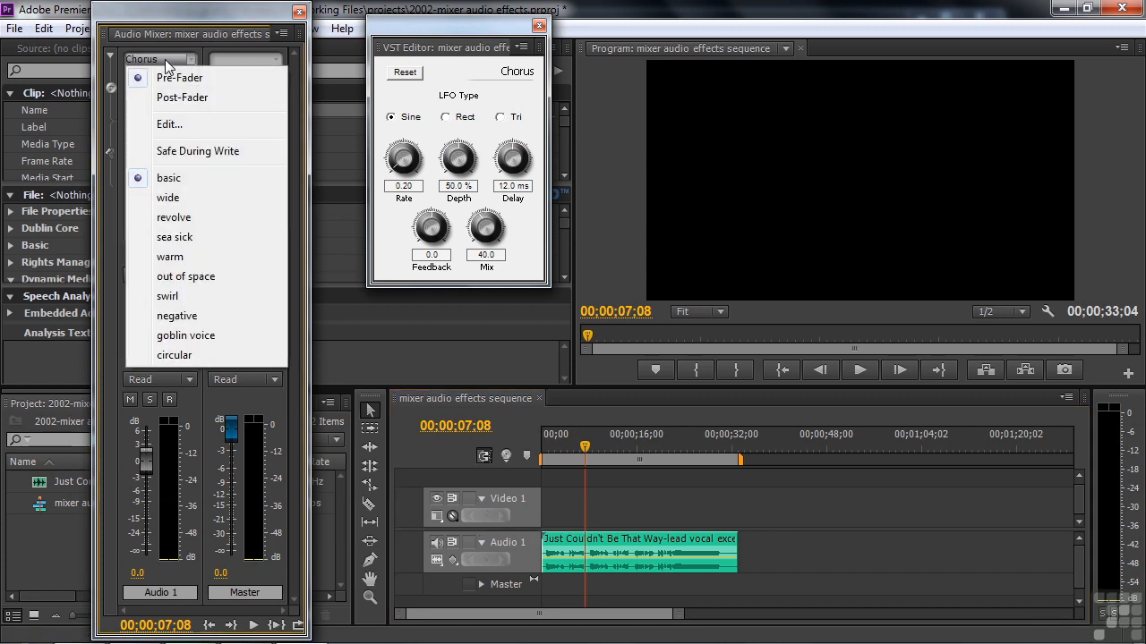
{"action": "left_click", "coordinate": [194, 315]}
{"action": "key", "text": "space"}
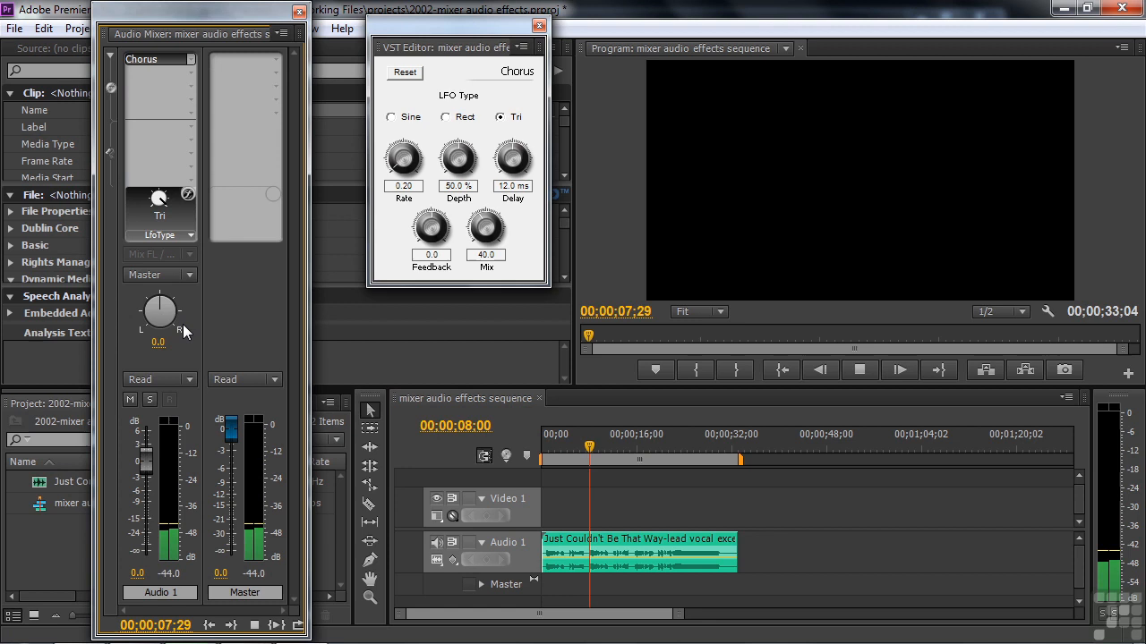
{"action": "key", "text": "space"}
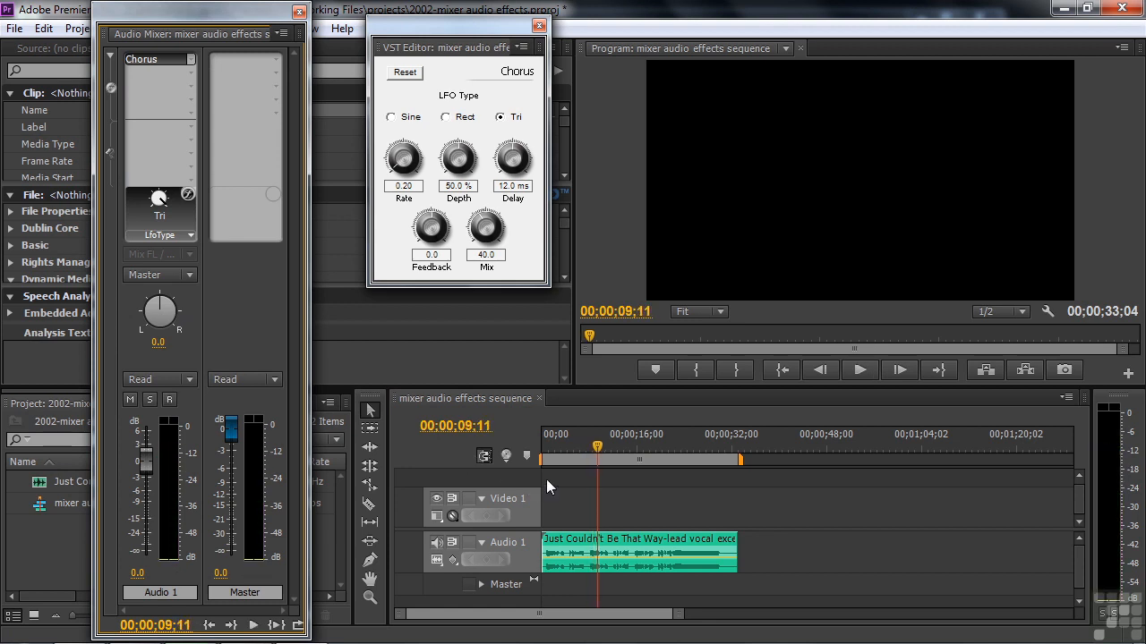
- Adjust Audio 1's Chorus to a Rect LFO with a rate of 5.00 and a depth of 17.5%, auditioning the sound
{"action": "left_click", "coordinate": [395, 160]}
{"action": "left_click_drag", "start_coordinate": [395, 162], "coordinate": [452, 153]}
{"action": "key", "text": "space"}
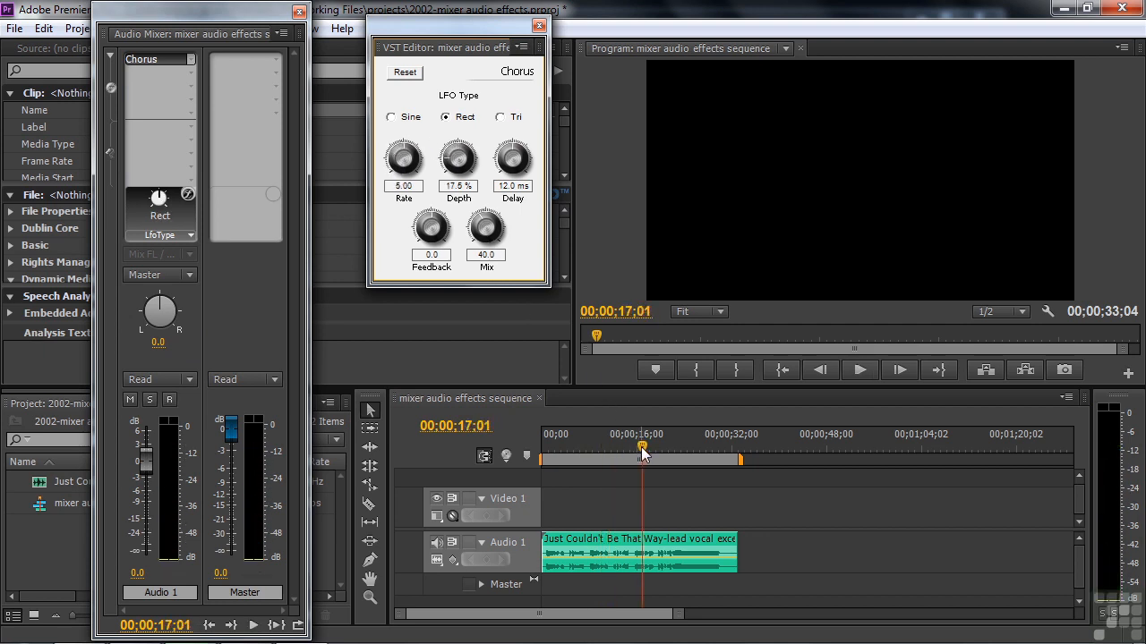
- Rewind to about 00;00;06;28, set the Chorus rate to 3.90, depth to 33% and delay to 11.0 ms, and audition briefly
{"action": "left_click_drag", "start_coordinate": [642, 448], "coordinate": [581, 447]}
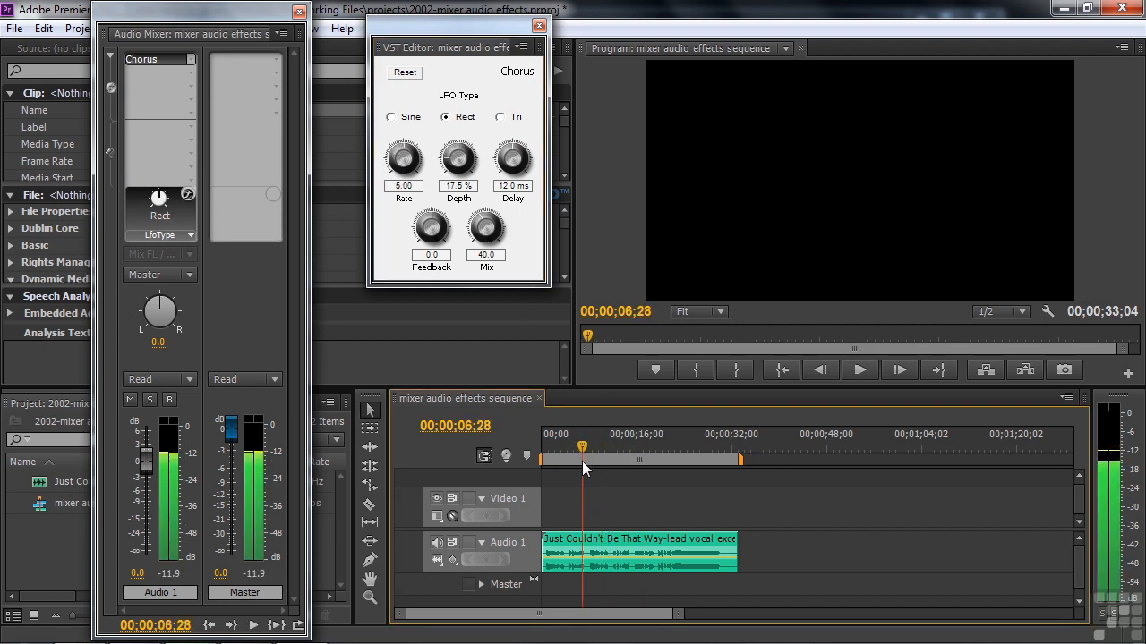
{"action": "left_click_drag", "start_coordinate": [405, 150], "coordinate": [516, 158]}
{"action": "key", "text": "space"}
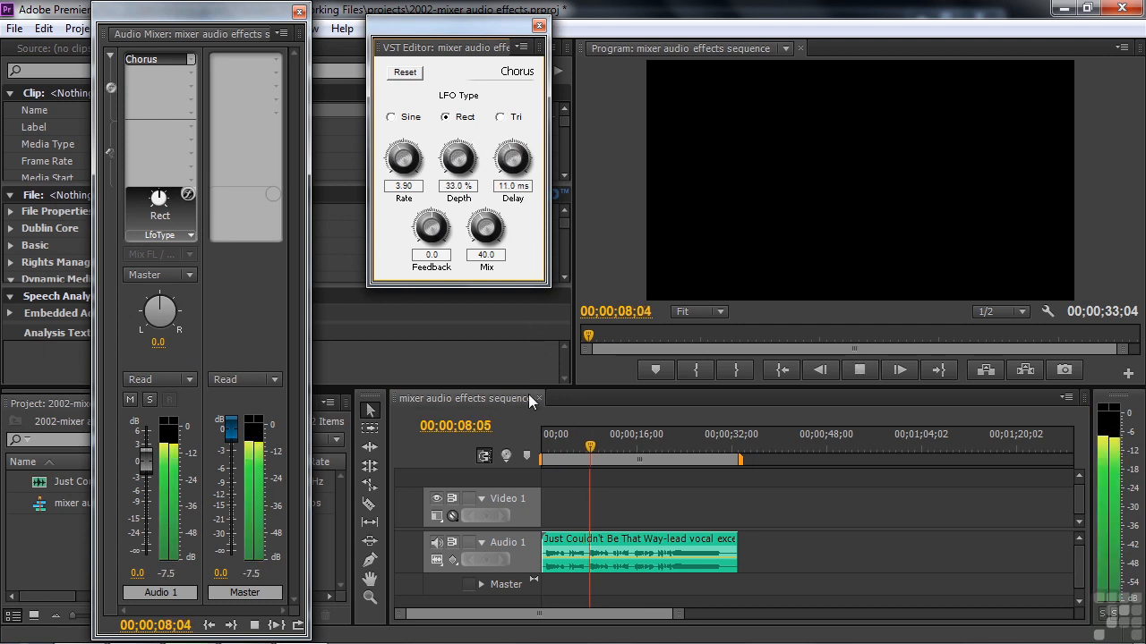
{"action": "key", "text": "space"}
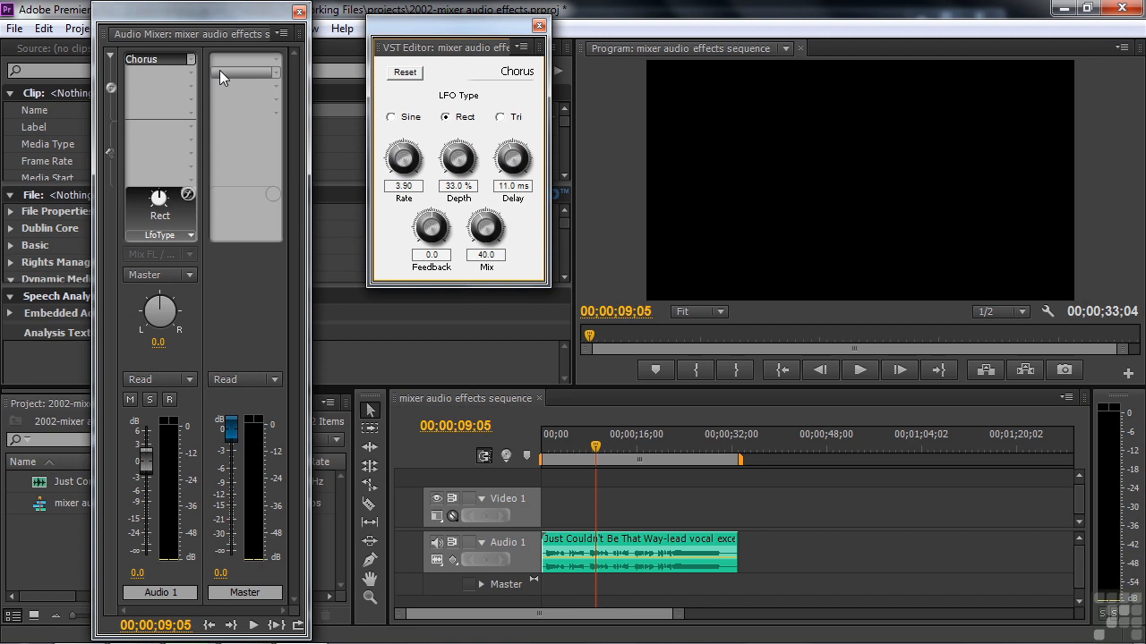
- Choose the "out of space" preset for Audio 1's Chorus, lower the feedback to about -9.5, and play the sequence
{"action": "right_click", "coordinate": [168, 56]}
{"action": "left_click", "coordinate": [200, 275]}
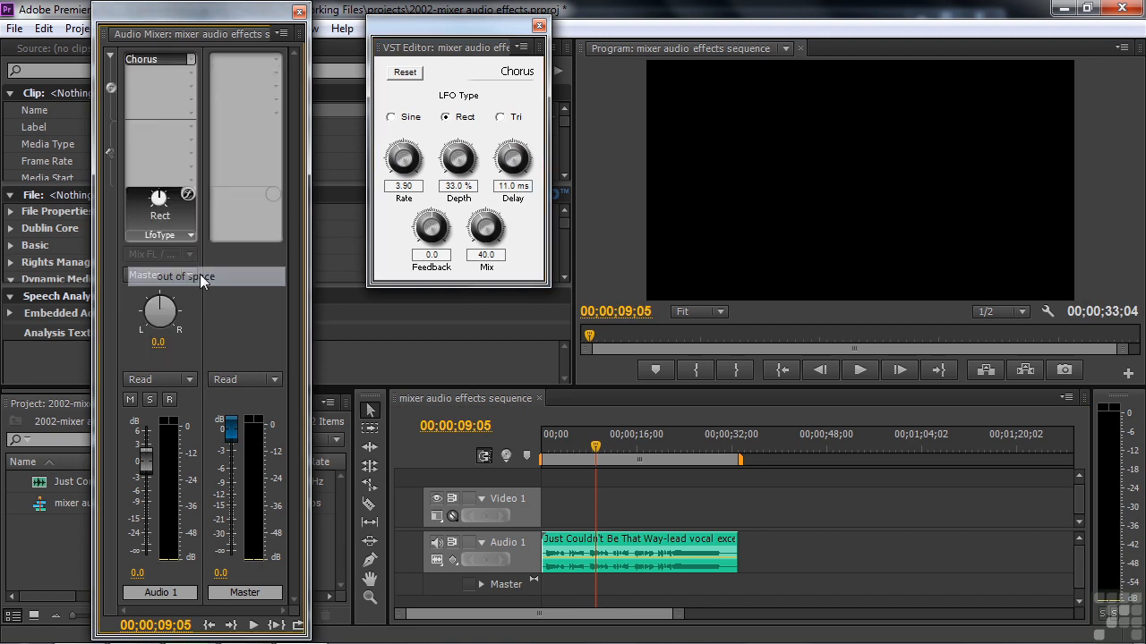
{"action": "key", "text": "space"}
{"action": "key", "text": "space"}
{"action": "left_click_drag", "start_coordinate": [430, 222], "coordinate": [412, 283]}
{"action": "key", "text": "space"}
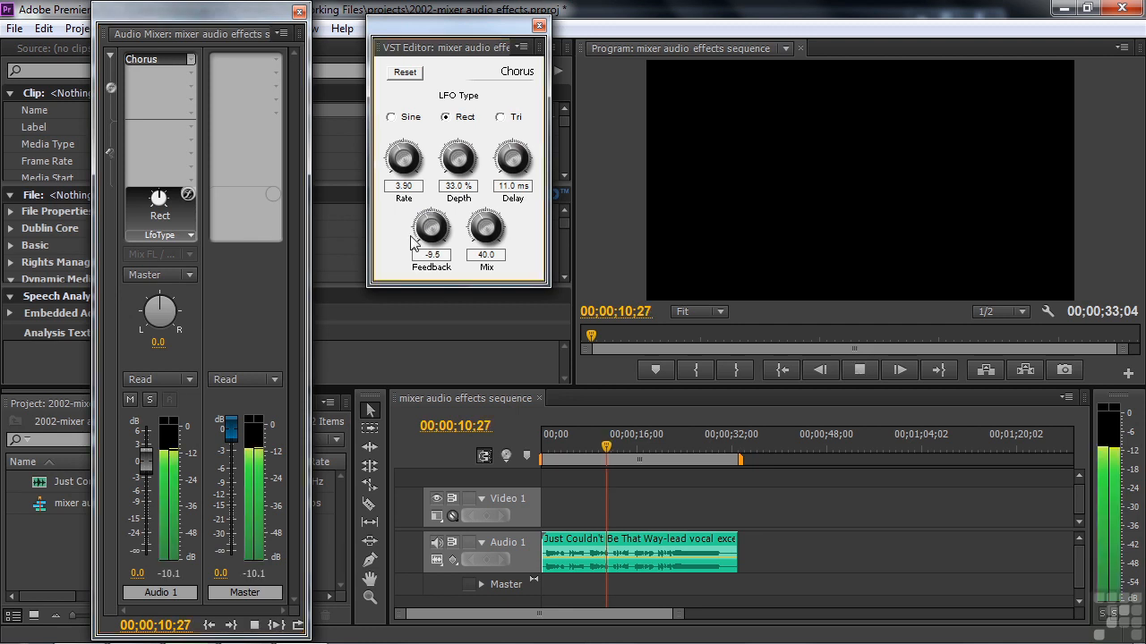